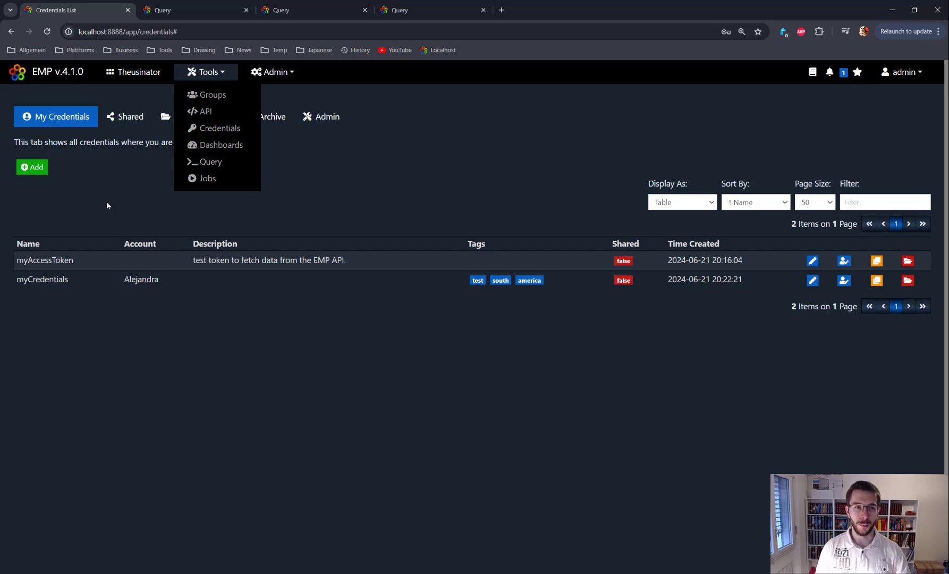
click(106, 203)
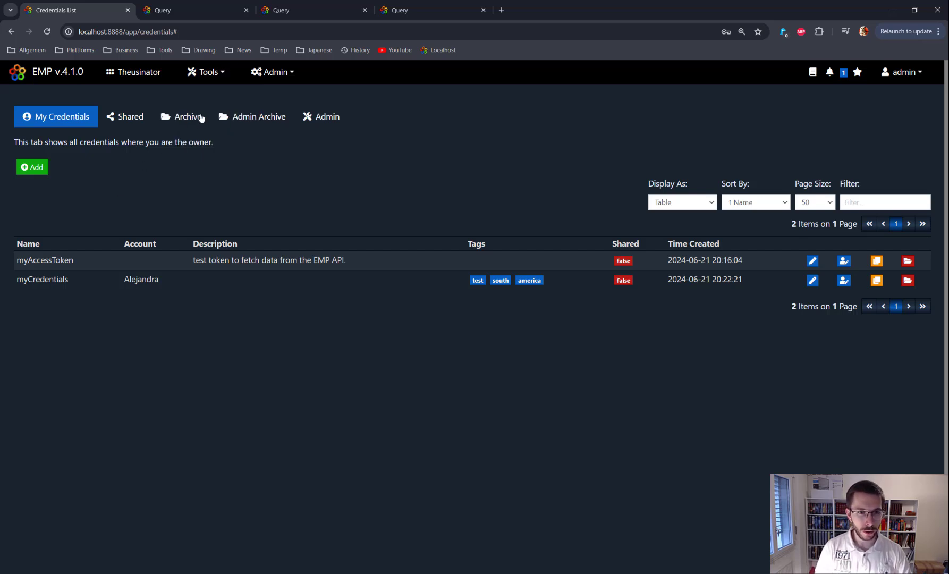
click(206, 73)
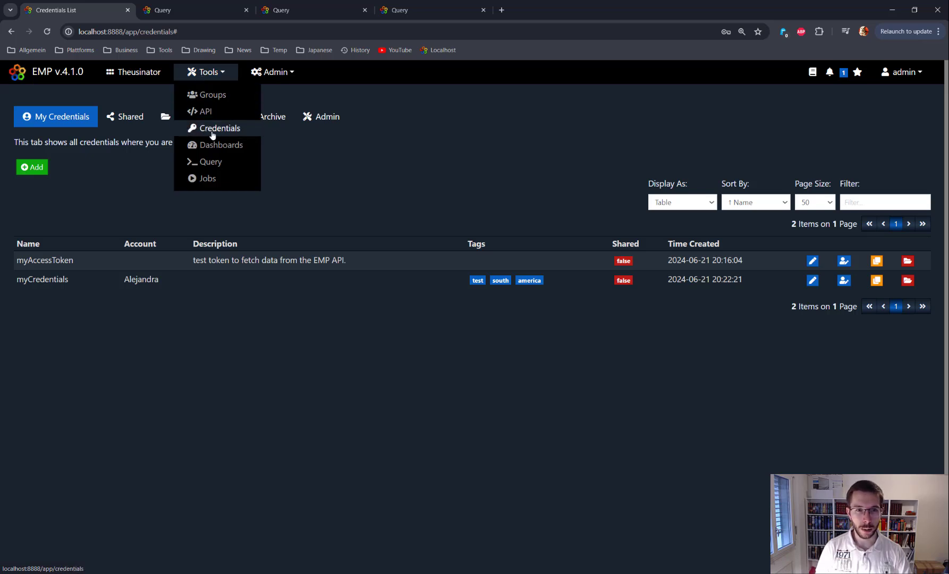
- Open the permissions list in user management and filter it by "Cred"
click(272, 72)
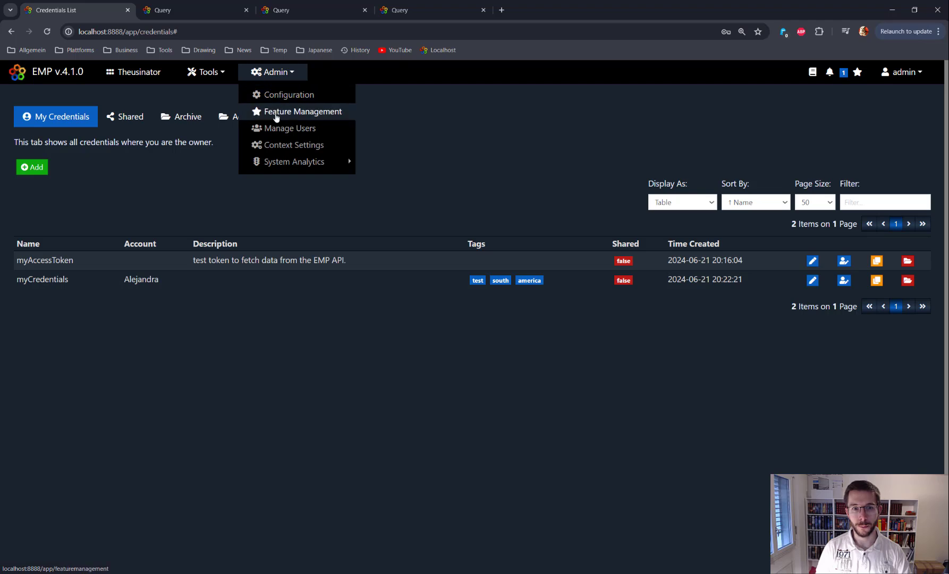
click(277, 129)
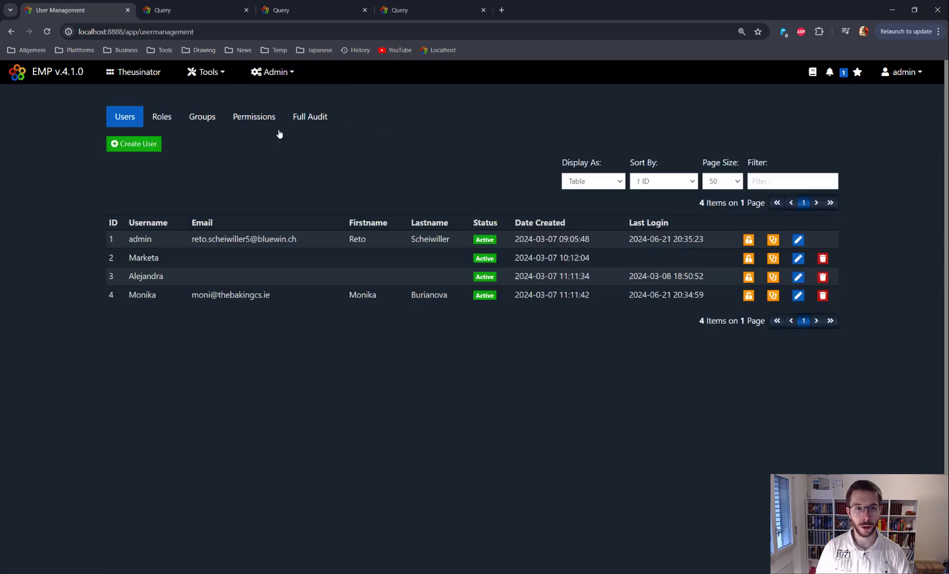
click(257, 119)
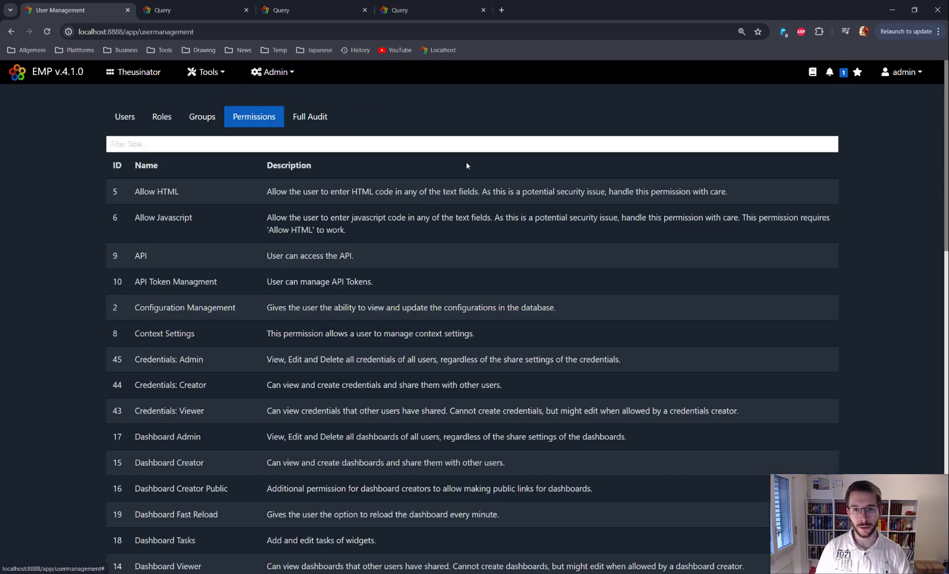
click(361, 145)
text(Cred)
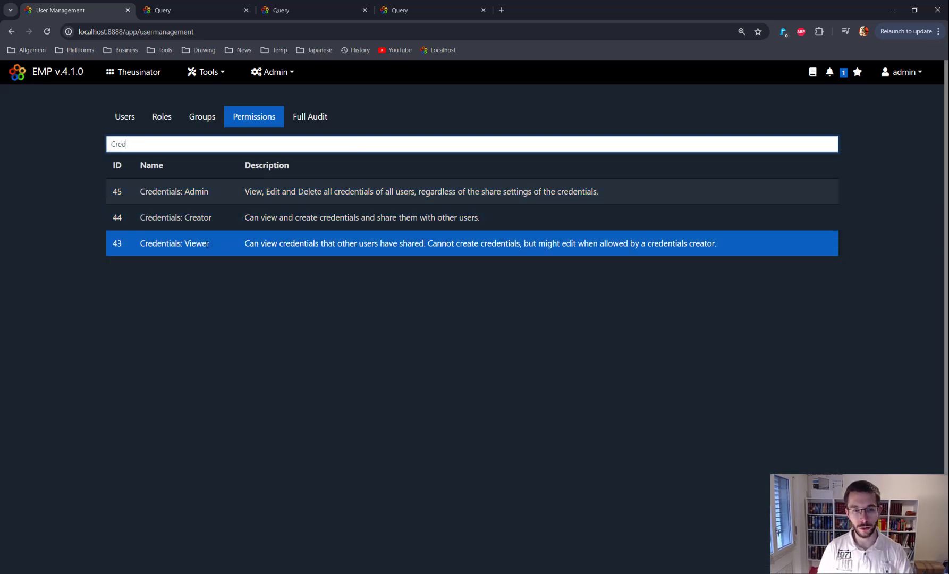
- Examine the Credentials: Admin, Credentials: Creator and Credentials: Viewer permissions in the filtered list
drag(209, 244, 169, 218)
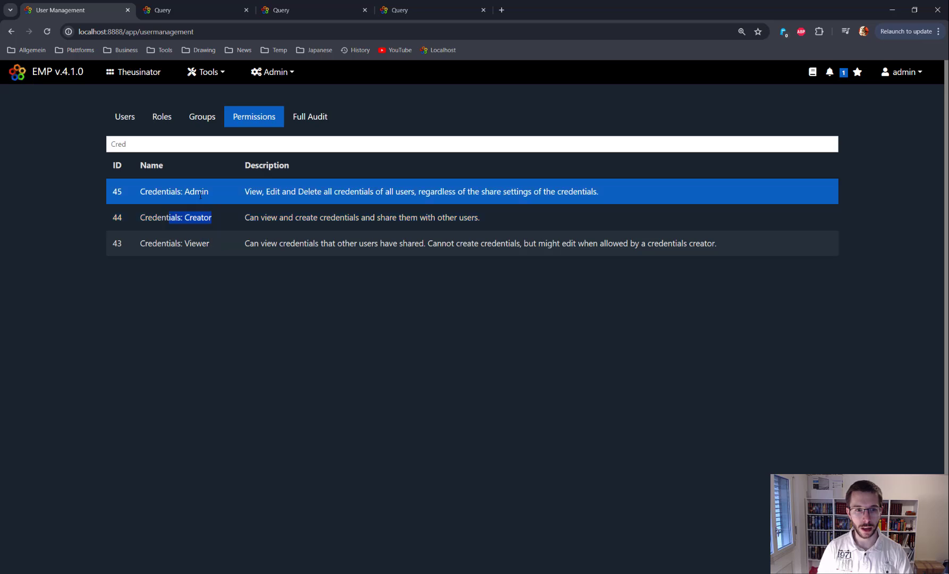
drag(212, 192, 139, 192)
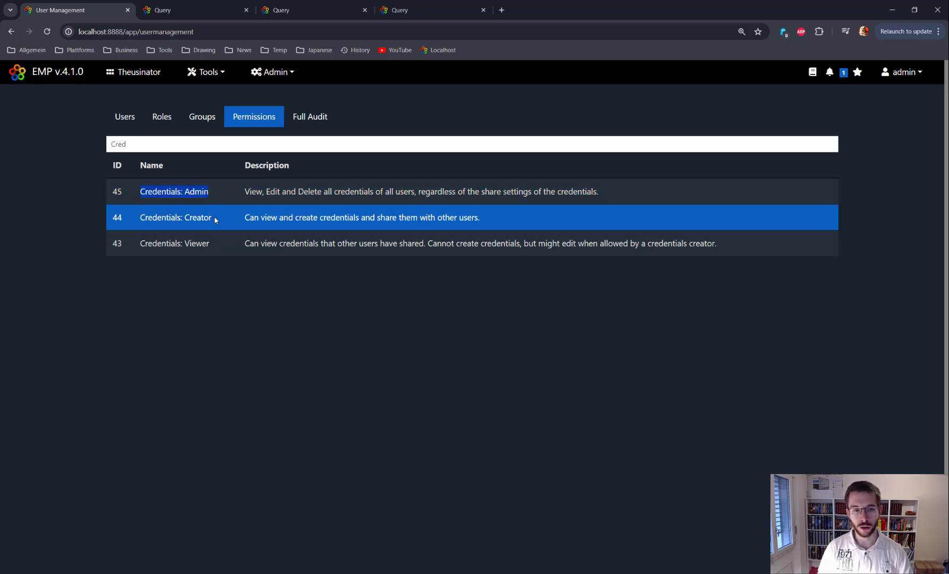
drag(215, 220, 138, 222)
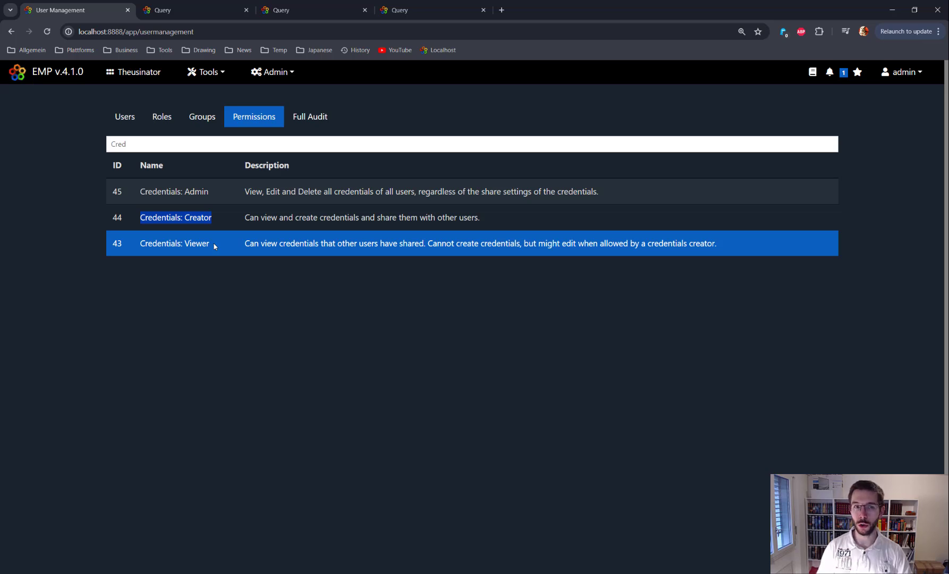
drag(214, 246, 142, 243)
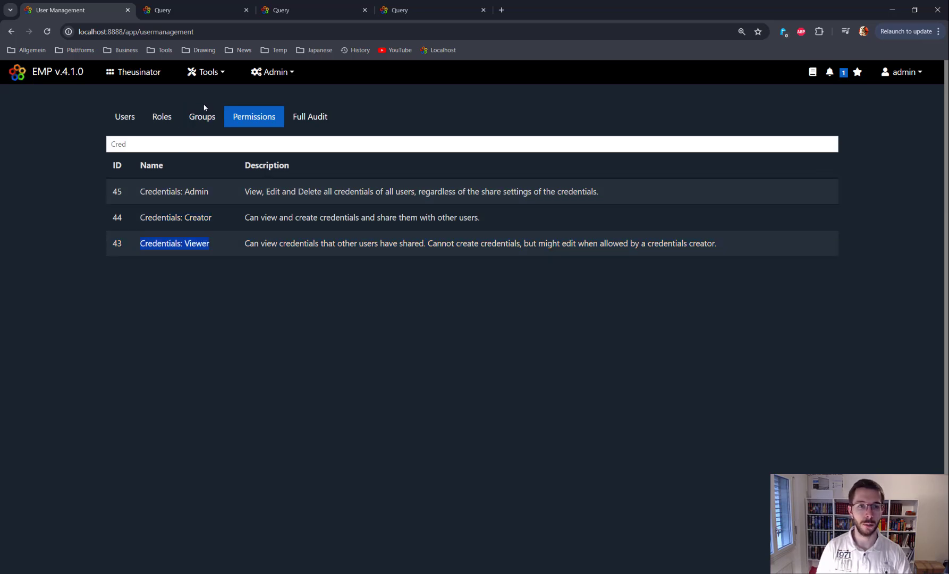
- Go to the credentials list and start a new credentials entry with the name "myMewAccount"
click(208, 72)
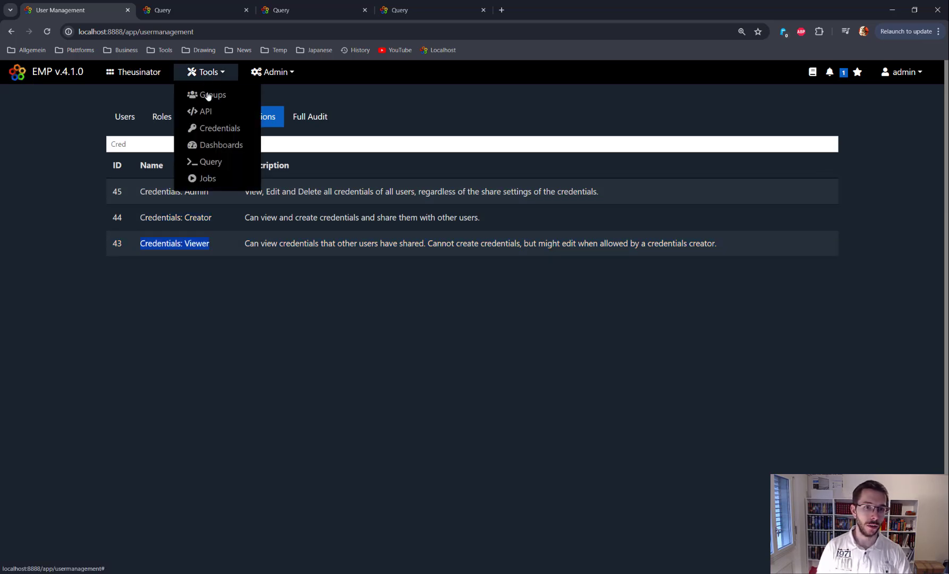
click(212, 130)
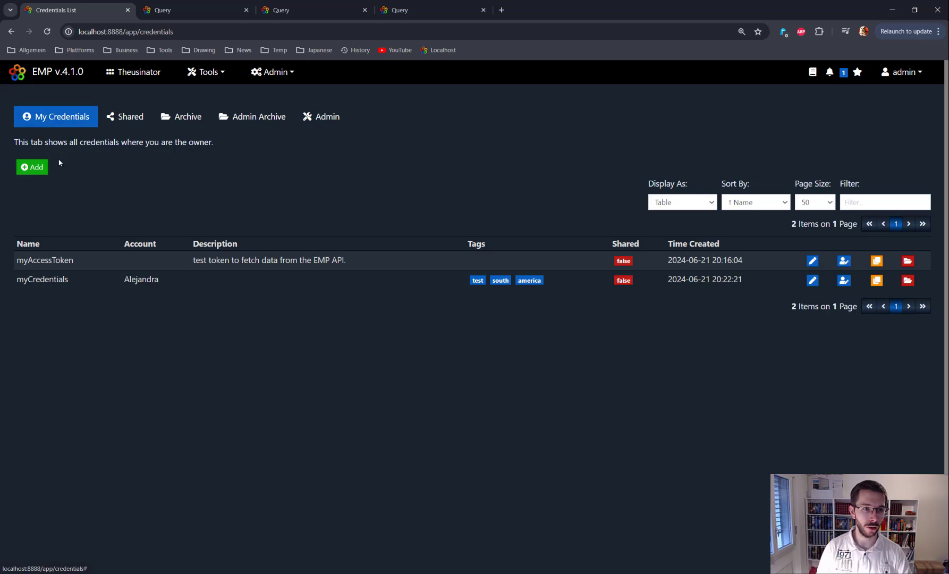
click(32, 169)
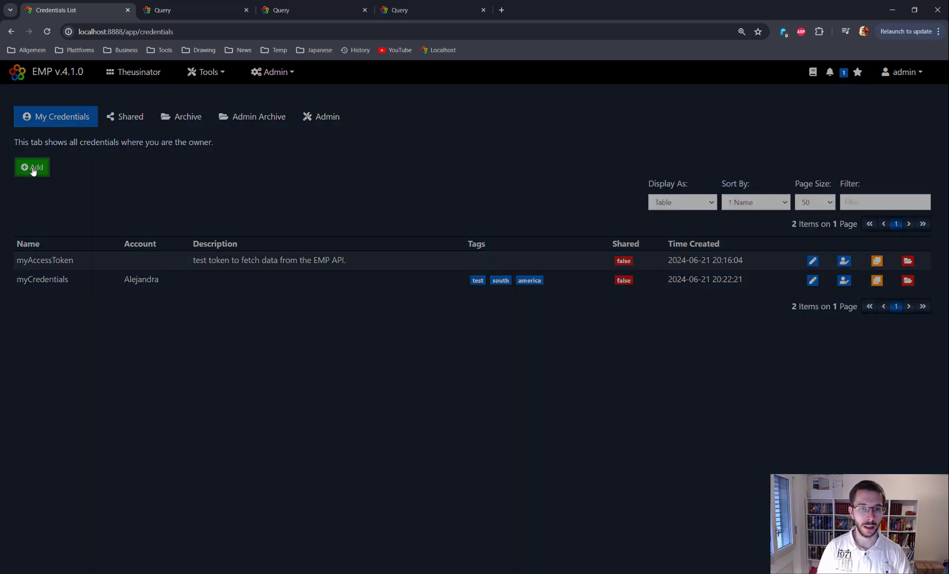
click(367, 139)
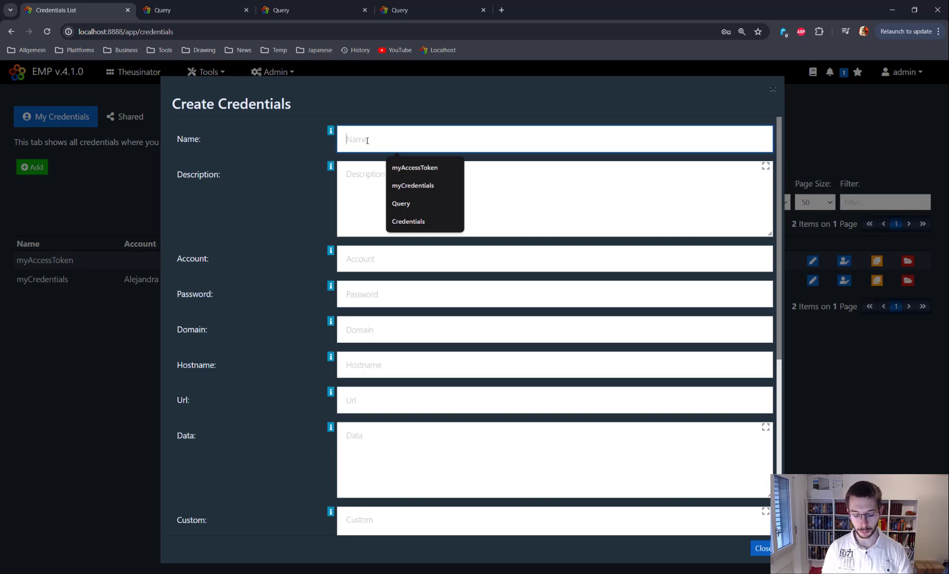
text(my)
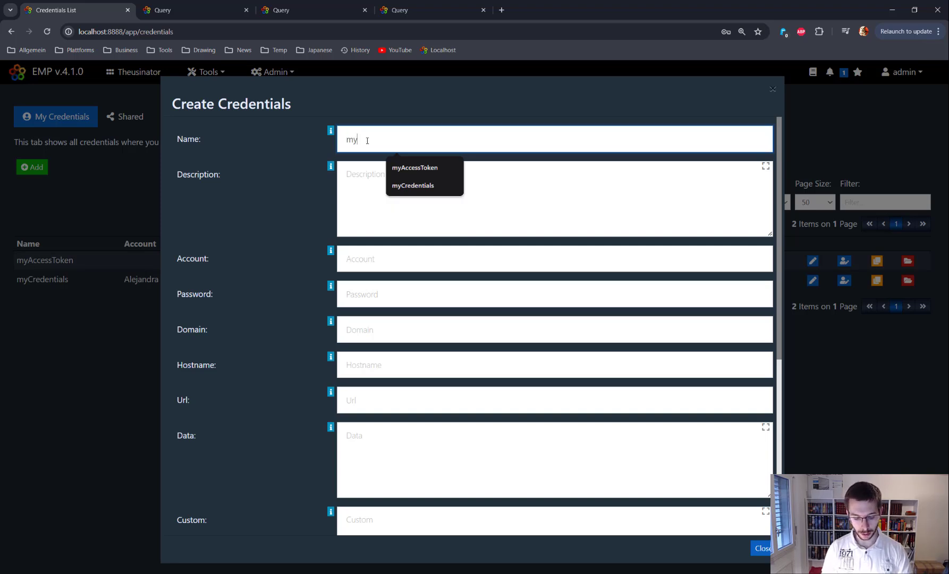
text(NewAccount)
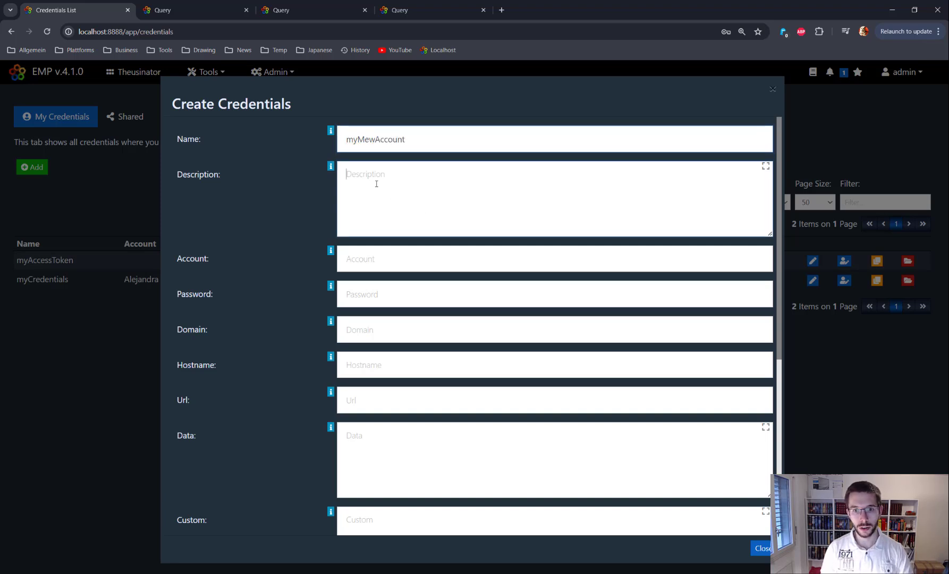
- Set the new entry's account to "user1234" and enter the account password
click(366, 258)
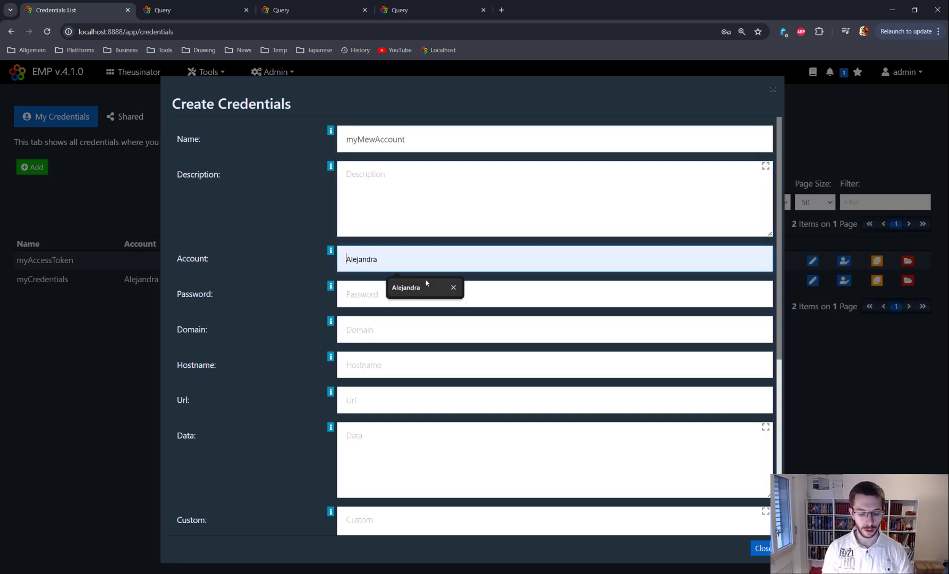
text(user1234)
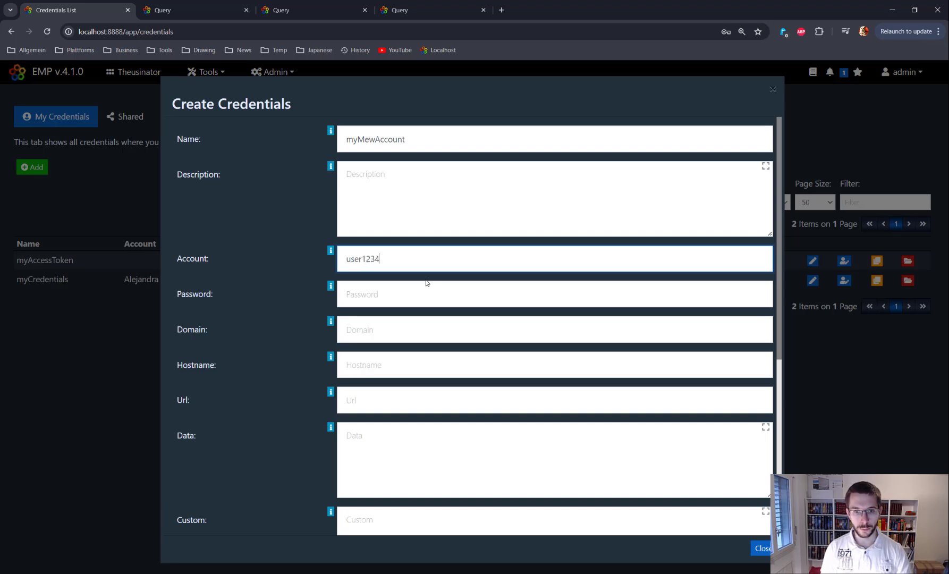
click(389, 296)
text(••••••••••••)
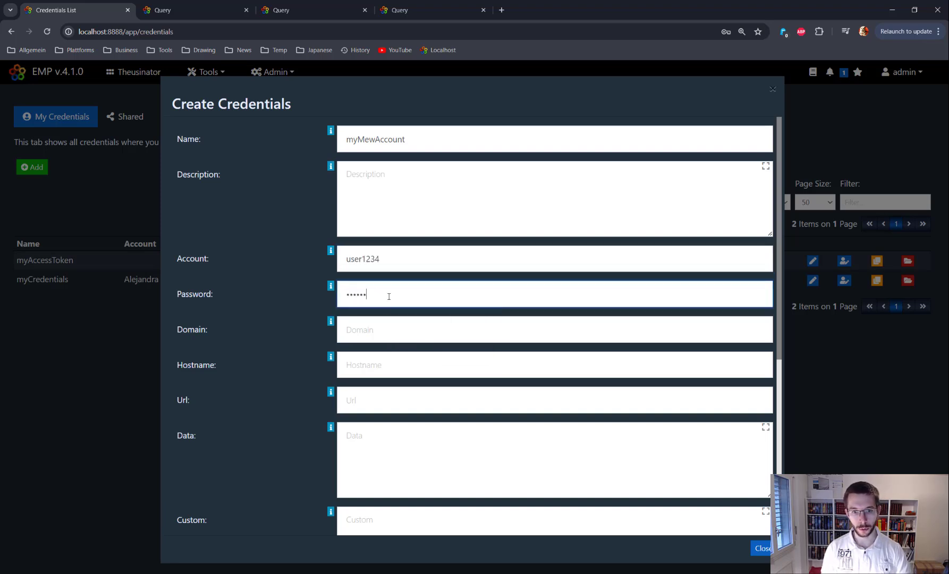
- Create the credentials entry with the remaining detail, tag and sharing fields left empty, and close the form
click(380, 331)
scroll(322, 307, down, 1)
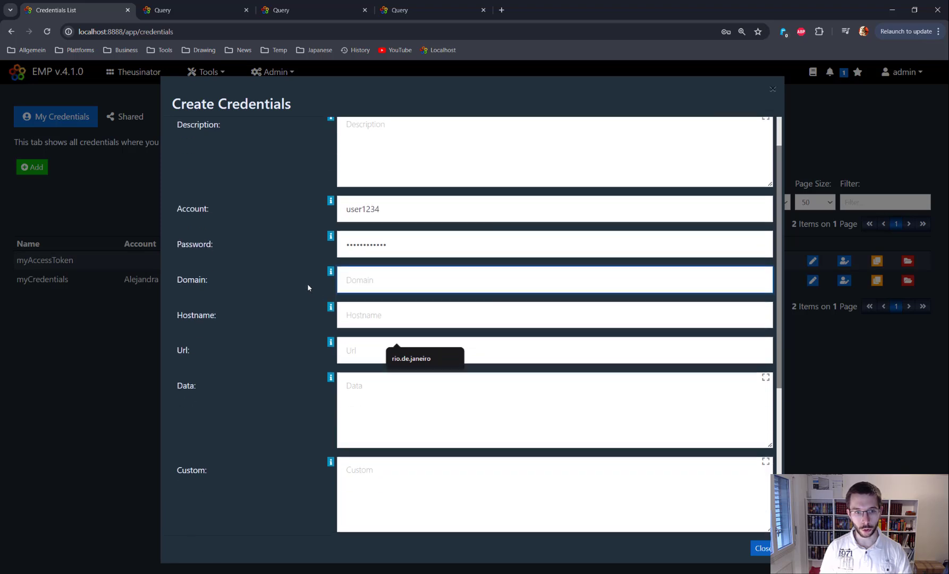
click(352, 319)
click(352, 346)
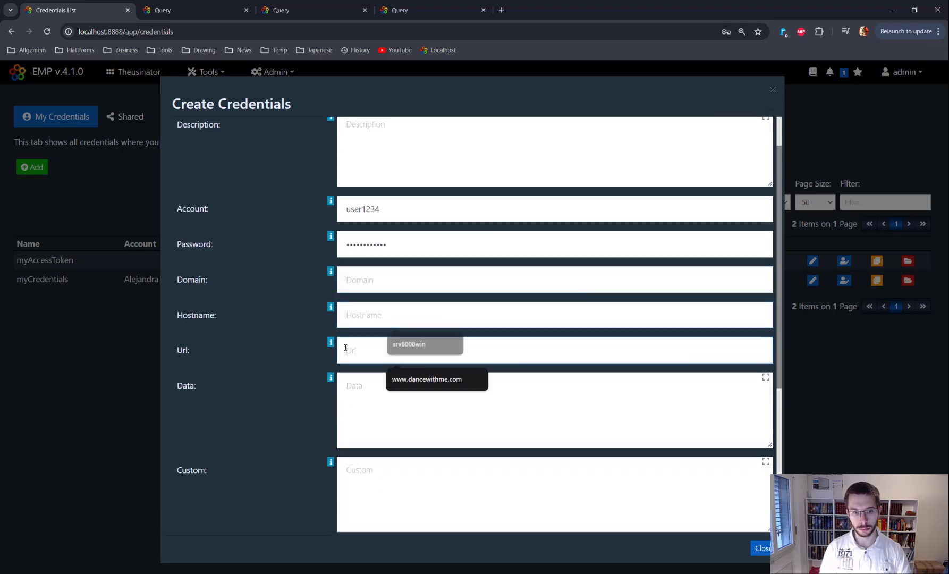
scroll(243, 296, down, 2)
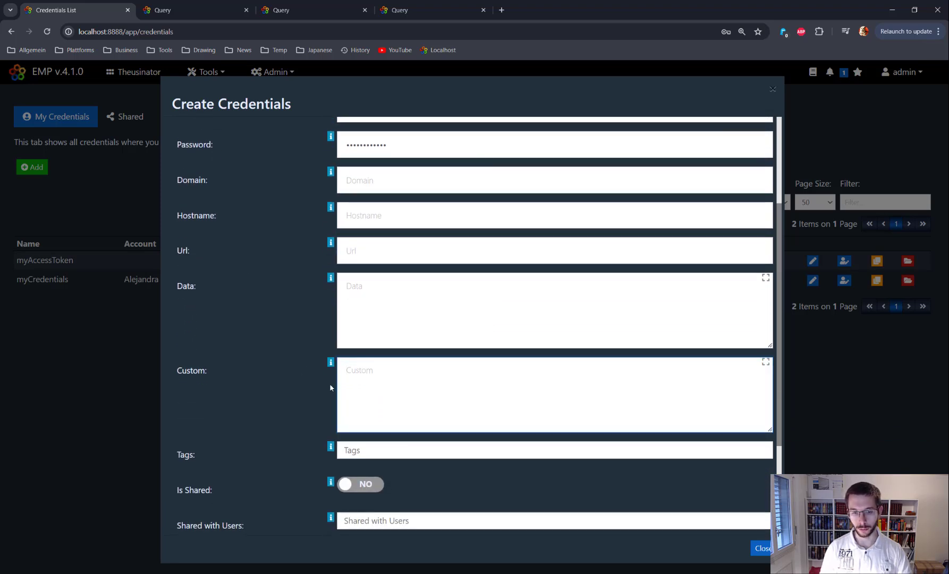
scroll(274, 287, down, 3)
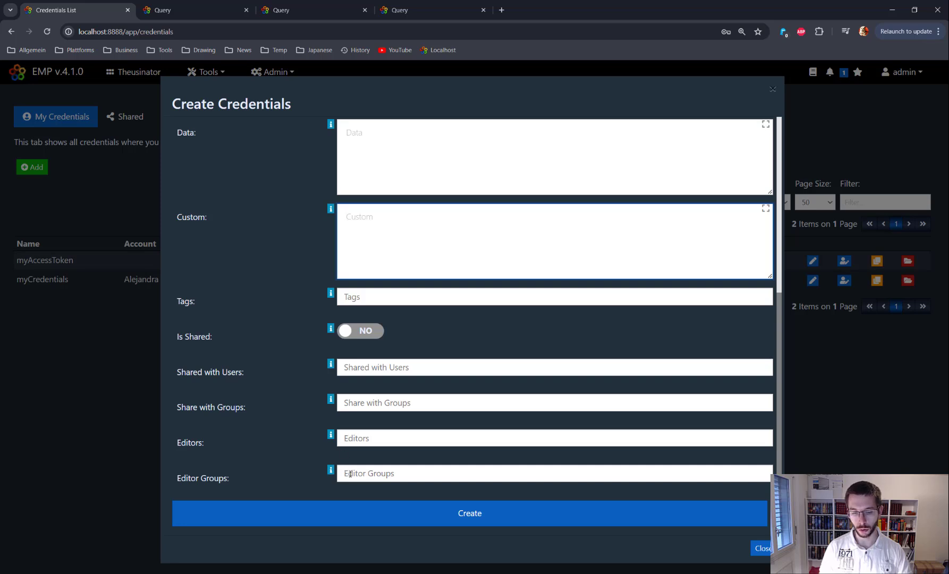
click(412, 476)
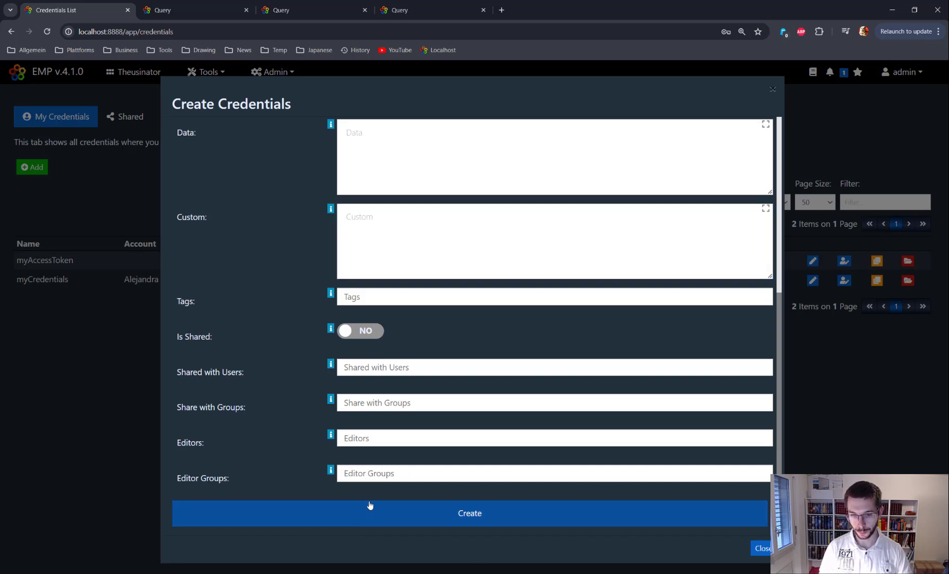
click(494, 513)
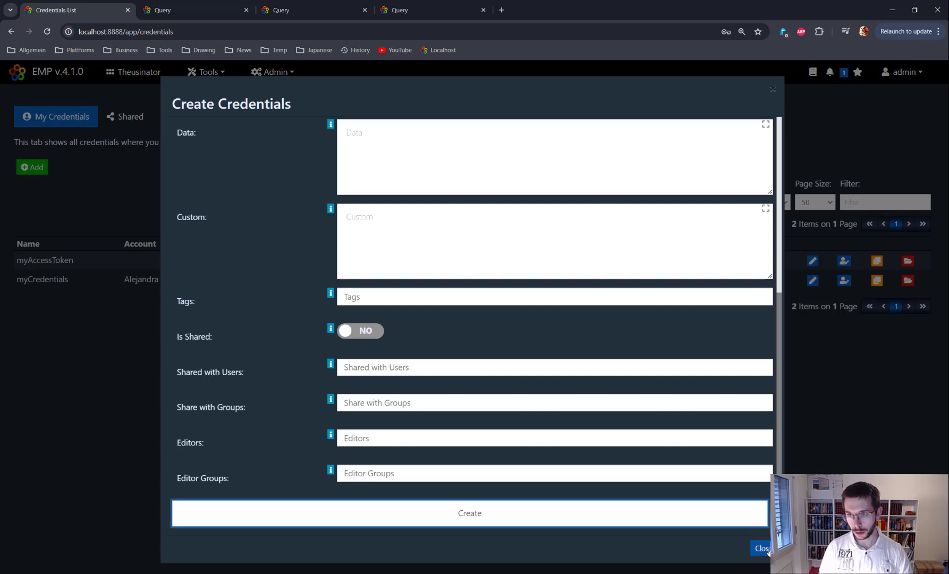
click(773, 90)
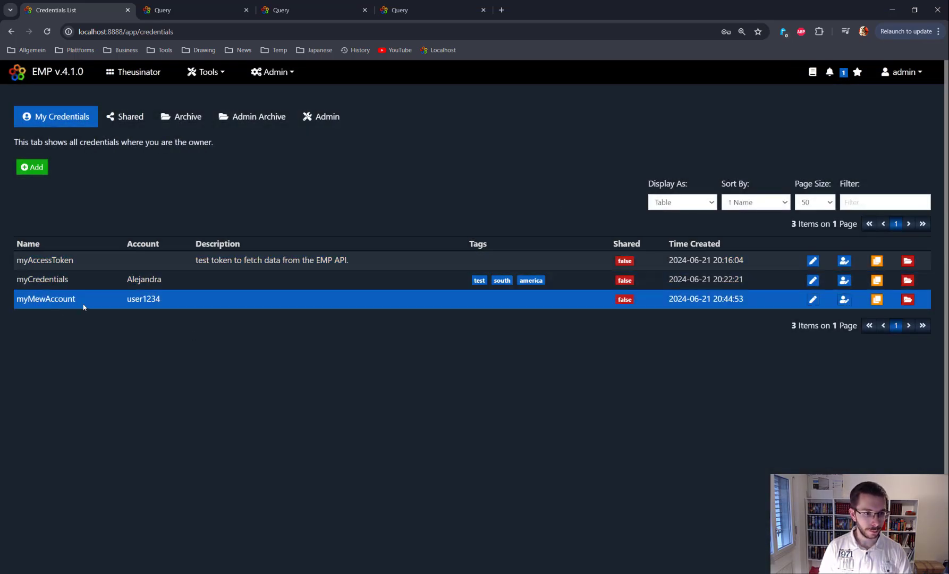
mouse_move(83, 298)
mouse_down()
mouse_move(24, 300)
mouse_move(15, 311)
mouse_move(17, 301)
mouse_move(75, 301)
mouse_up()
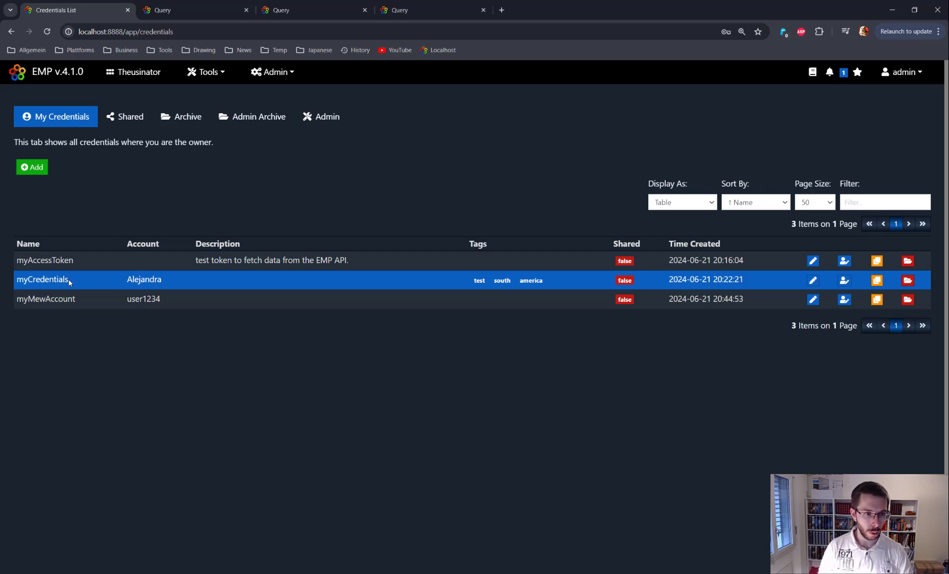
- Switch to the first query and examine its credentials() function call in the set command
click(182, 11)
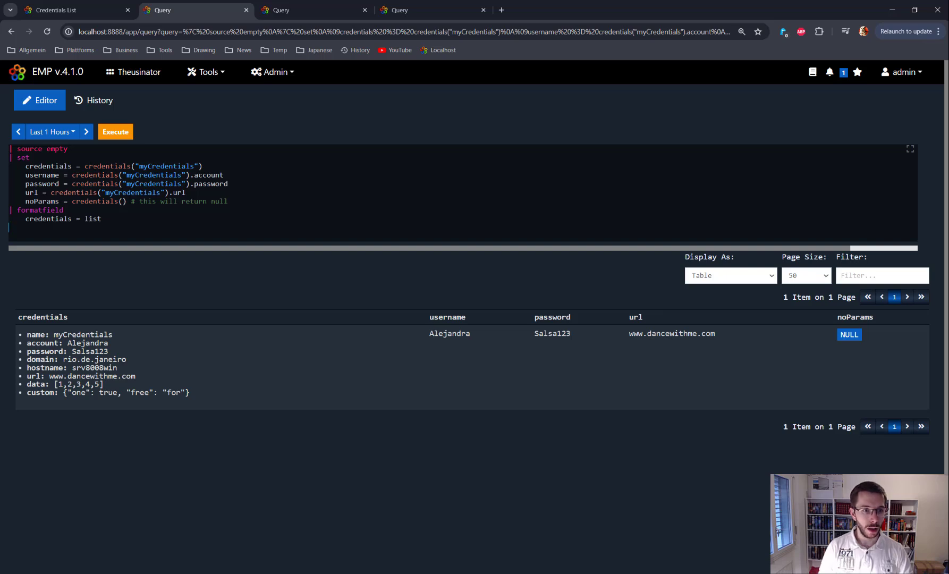
key(shift+Right)
key(shift+Right)
key(shift+Right)
key(shift+Right)
key(shift+Right)
key(shift+Right)
key(shift+Right)
key(shift+Right)
key(shift+Right)
key(shift+Right)
key(shift+Right)
key(shift+Right)
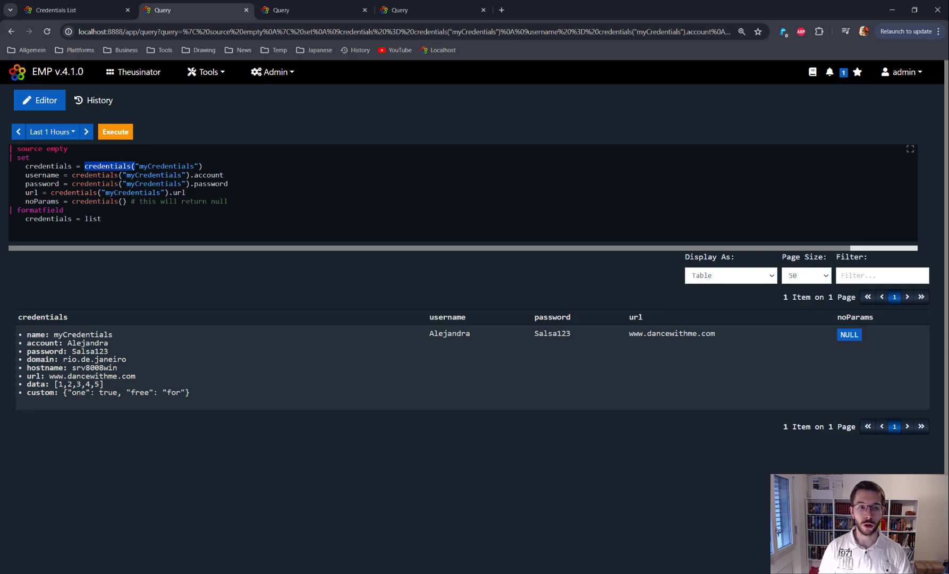
click(203, 166)
key(ctrl+Return)
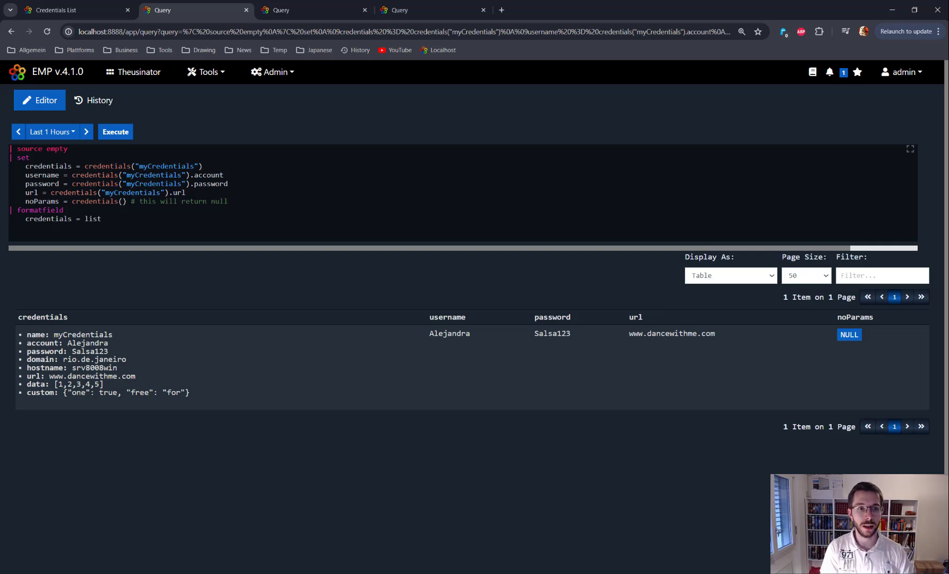
- Compare the name passed to the credentials() function with the entries in the credentials list, returning to the query
double_click(167, 166)
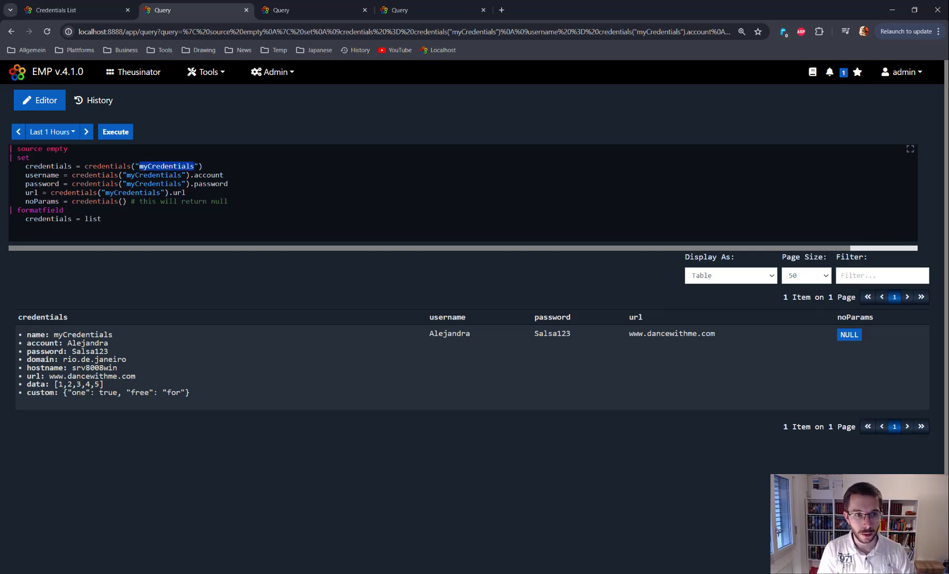
click(69, 10)
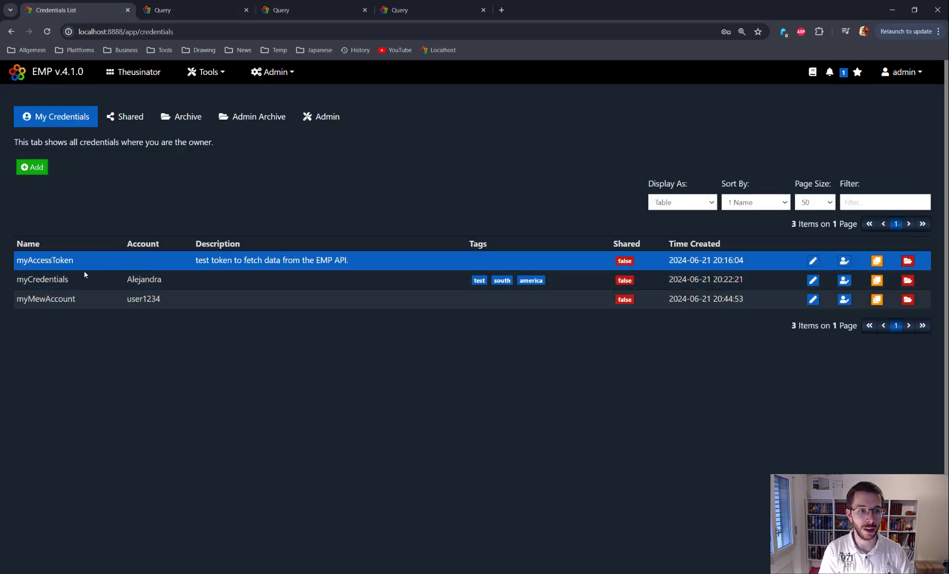
click(174, 8)
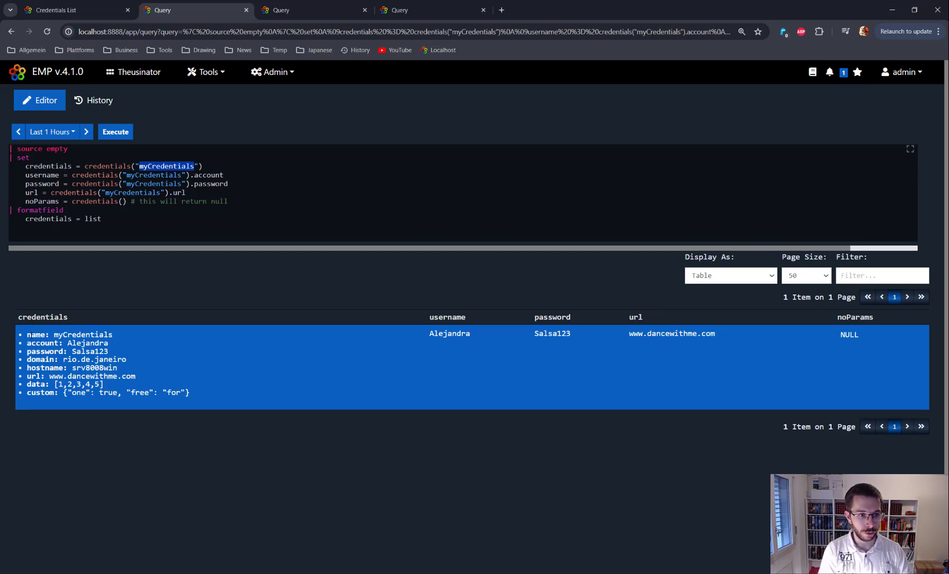
- Examine the account, password and domain fields returned in the query result's credentials column
click(39, 344)
double_click(38, 344)
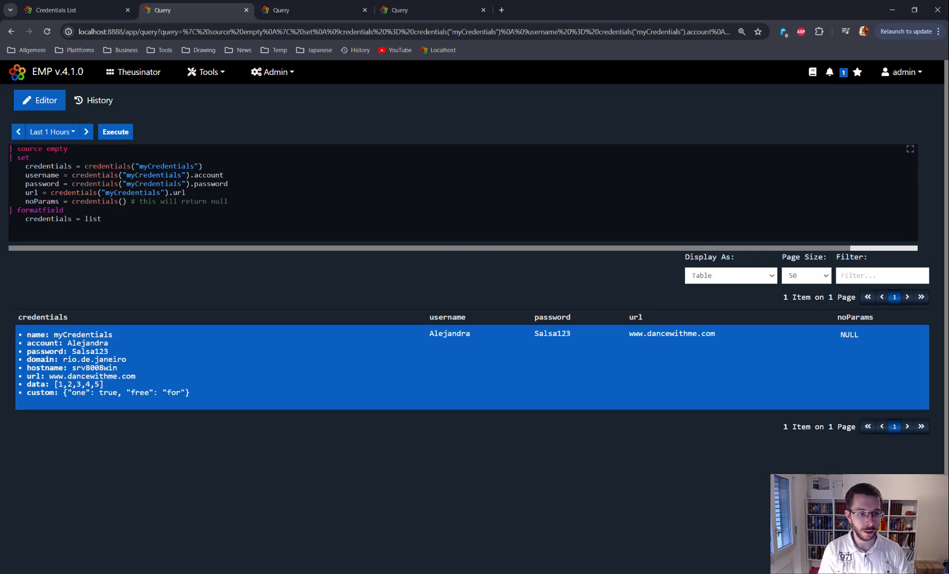
double_click(39, 353)
double_click(40, 361)
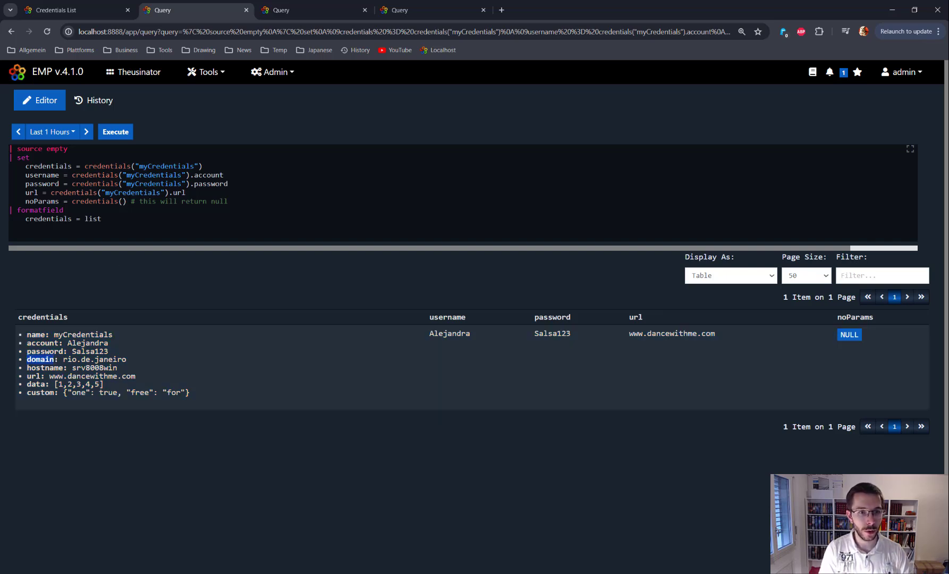
- Examine the username and password assignments using the credentials() function and compare them with their result columns
drag(190, 175, 72, 174)
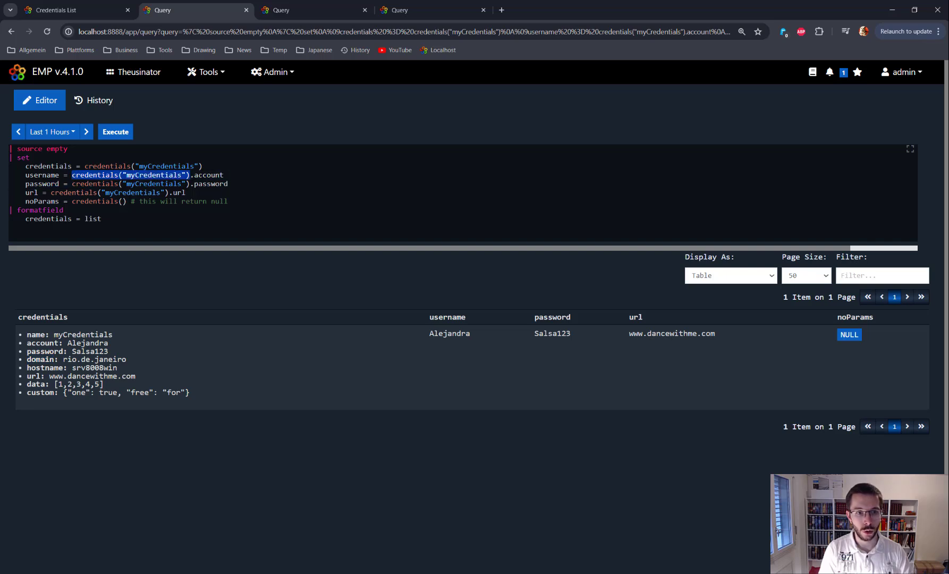
drag(224, 174, 191, 183)
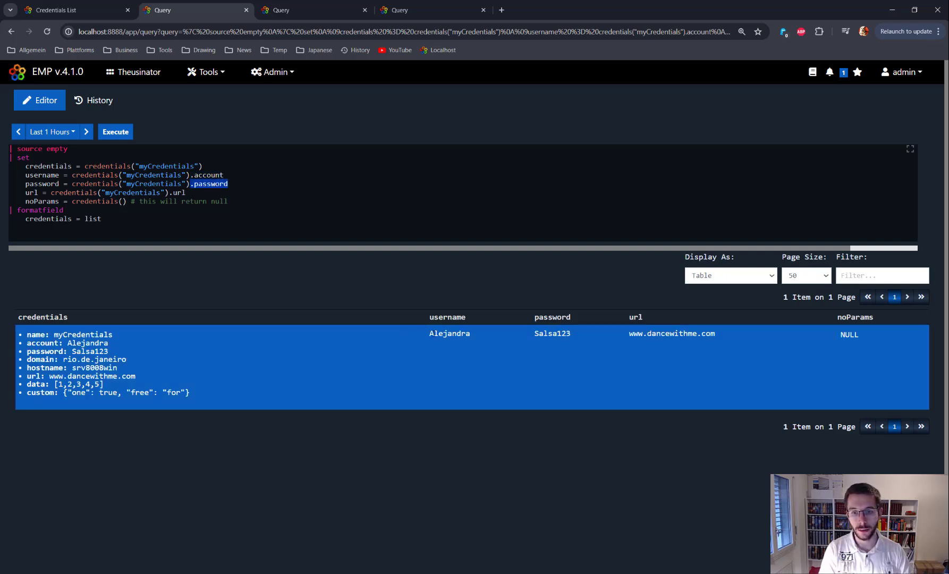
drag(433, 333, 620, 338)
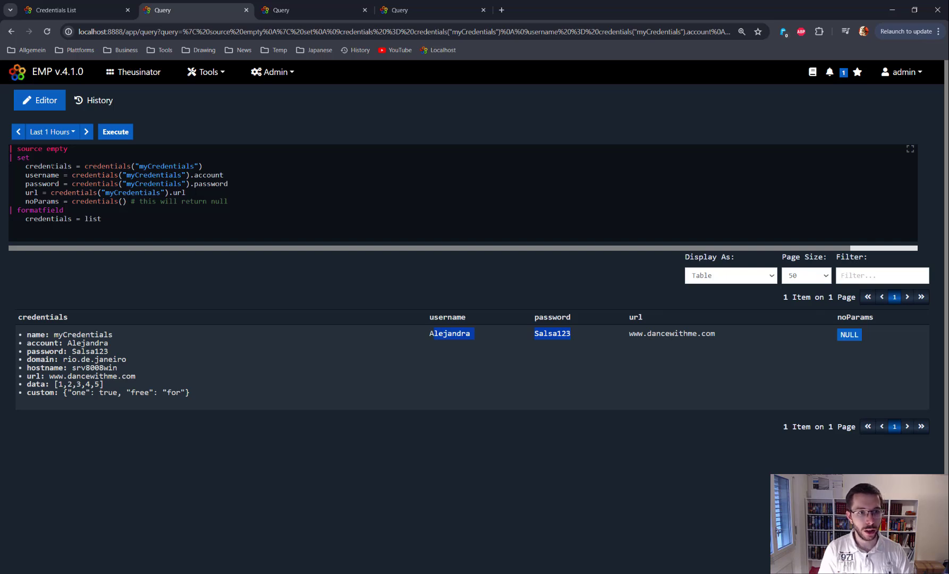
drag(71, 165, 25, 165)
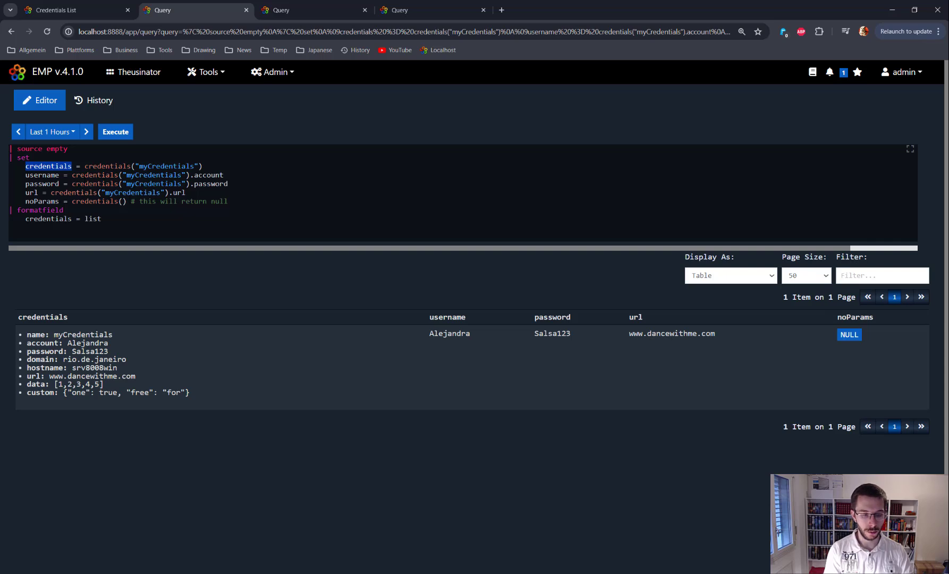
key(ctrl+c)
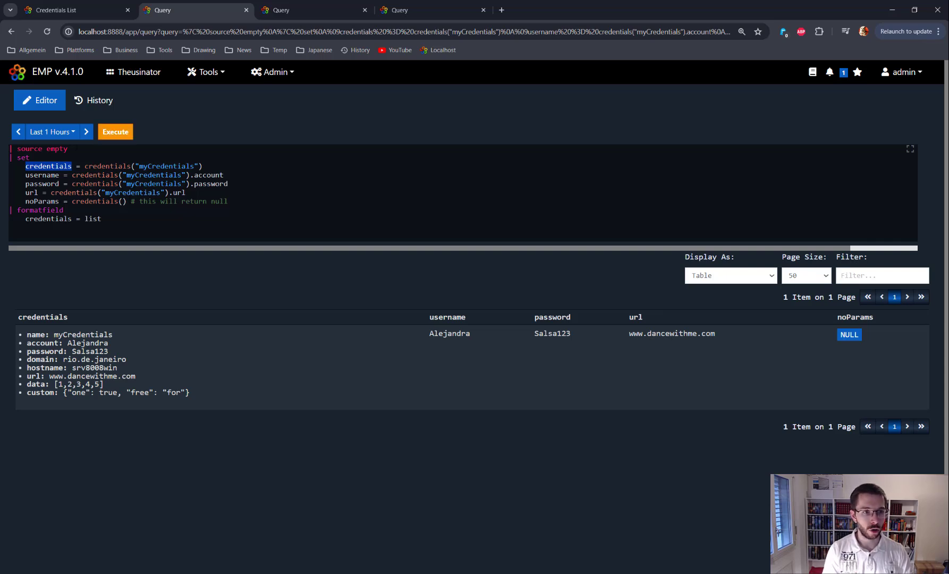
- Add a meta command below source empty that sets creds to credentials("myCredentials")
click(77, 148)
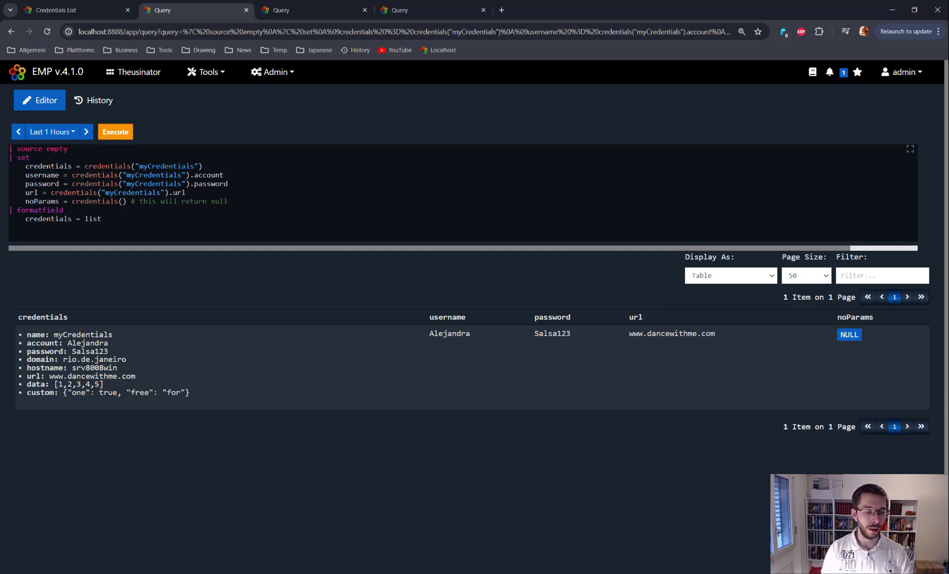
key(Return)
text(| meta)
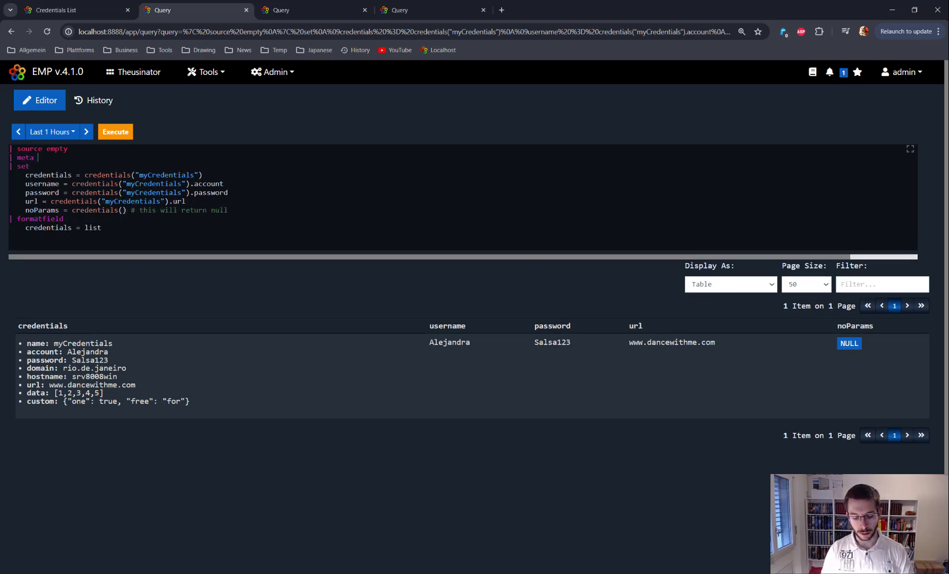
text( cred)
text(=)
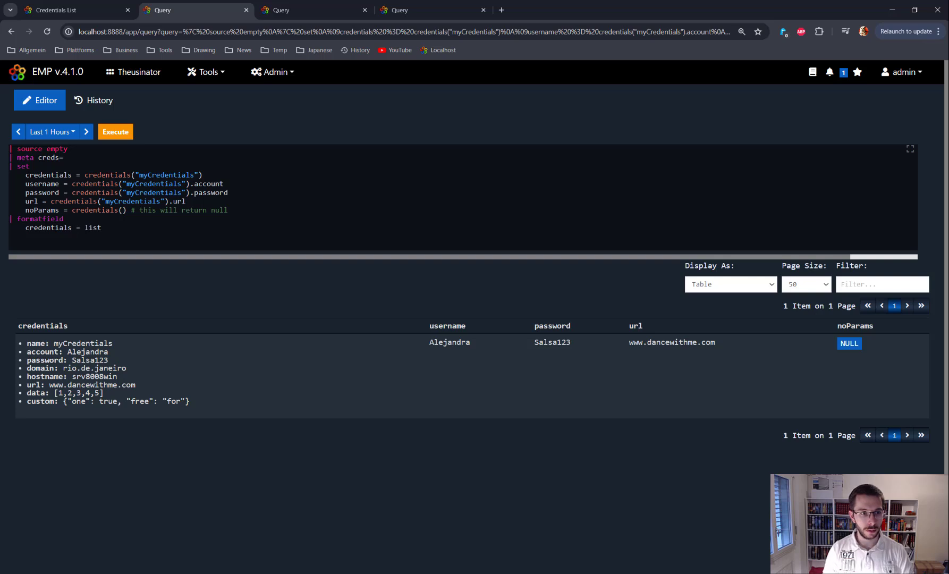
key(ctrl+shift+Left)
key(ctrl+shift+Left)
key(ctrl+shift+Left)
key(ctrl+shift+Left)
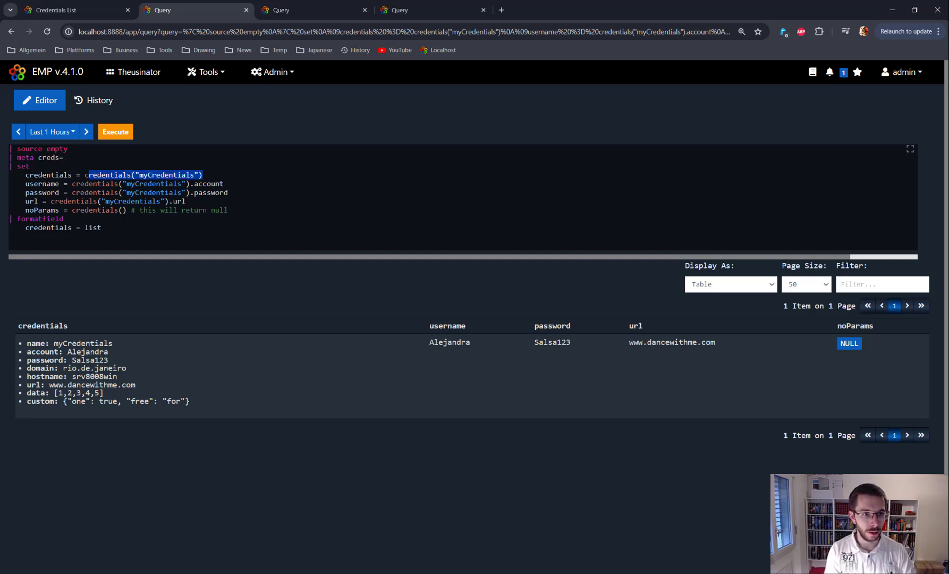
key(ctrl+c)
key(Up)
key(Up)
key(ctrl+v)
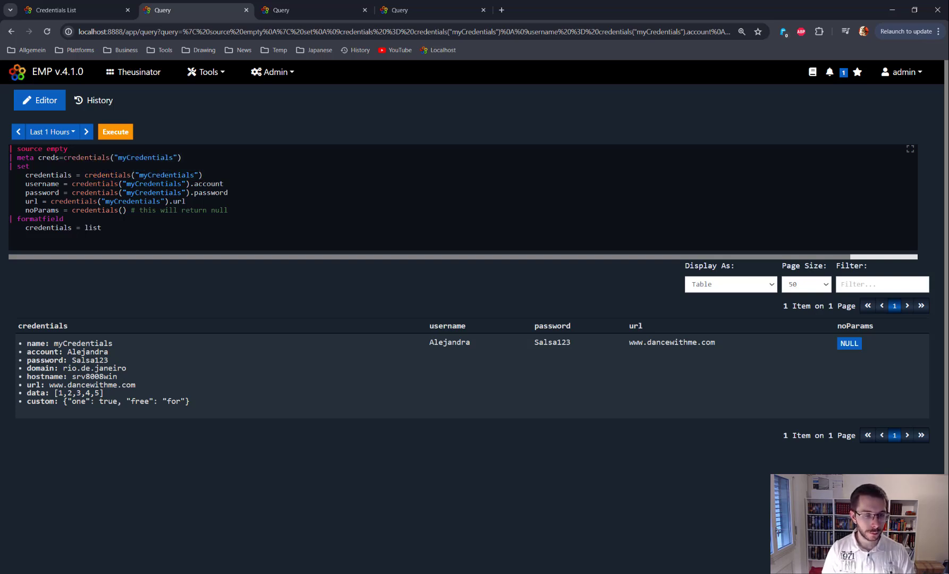
- Change the username assignment to meta("creds").account and execute the query
double_click(100, 184)
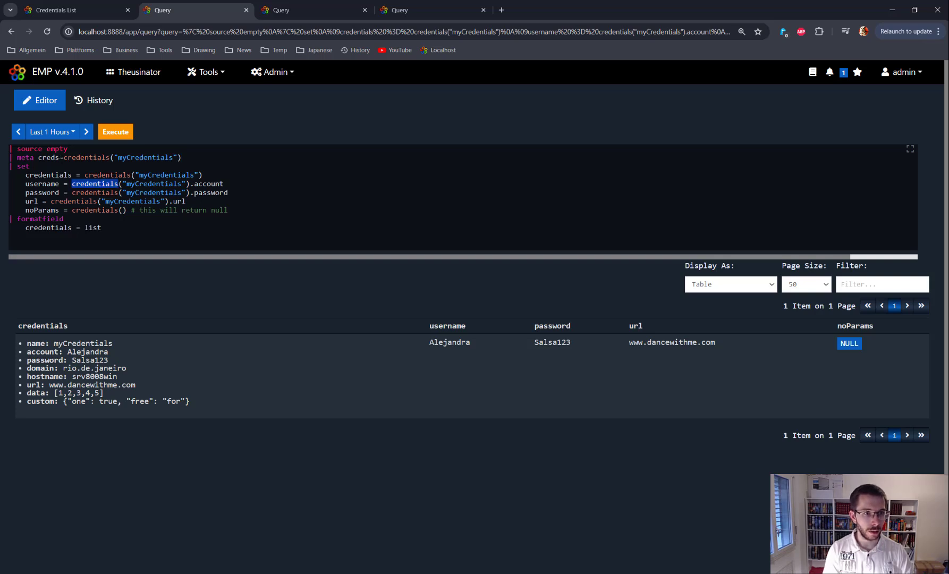
double_click(52, 158)
double_click(95, 184)
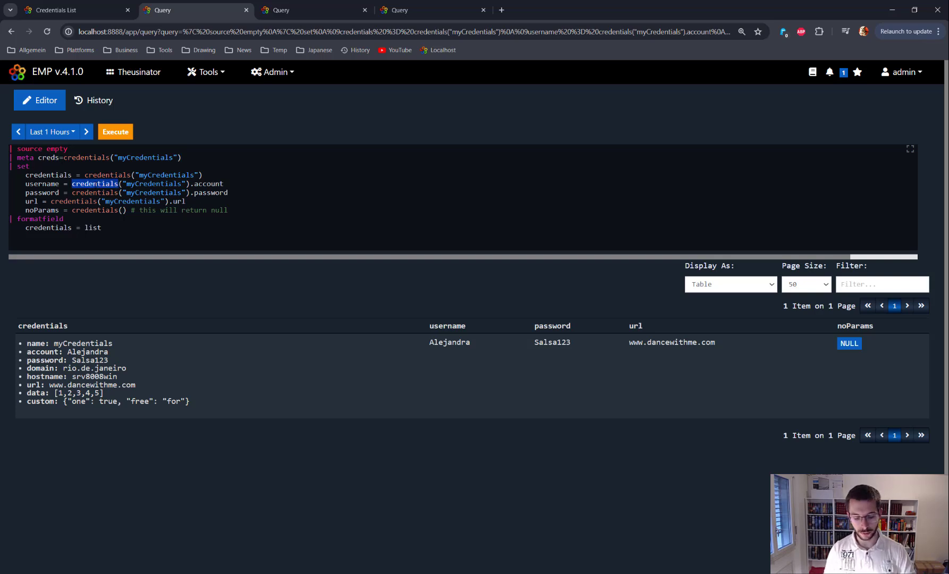
text(meta)
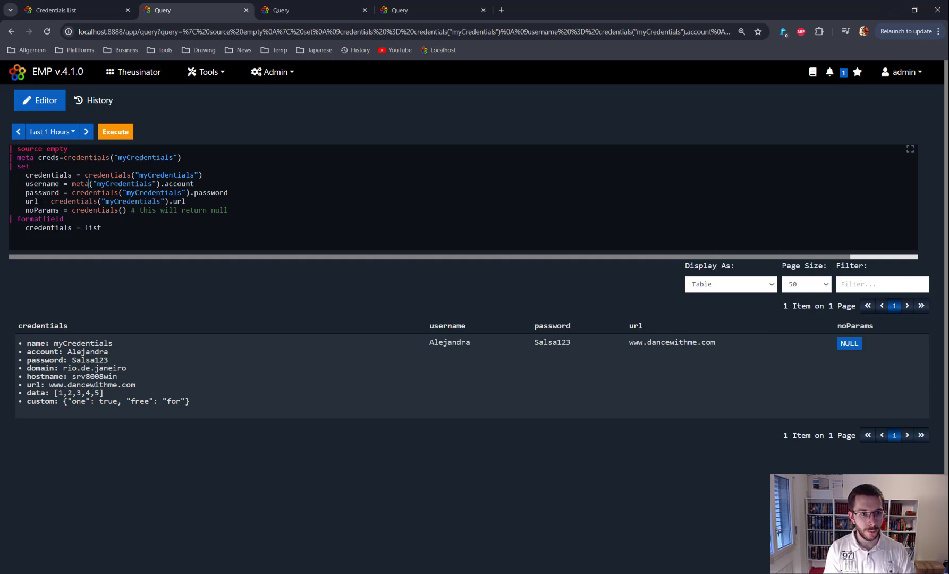
double_click(136, 183)
text(creds)
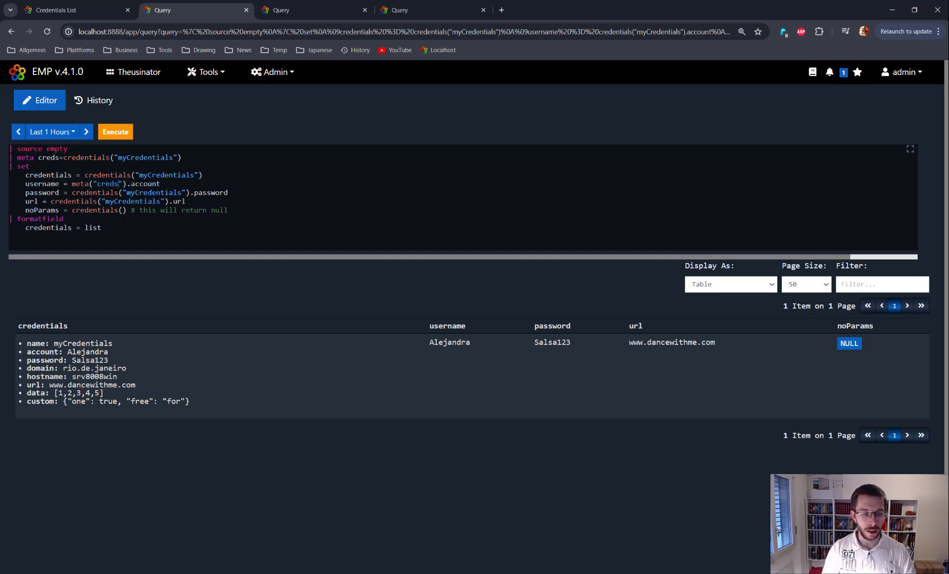
key(ctrl+Return)
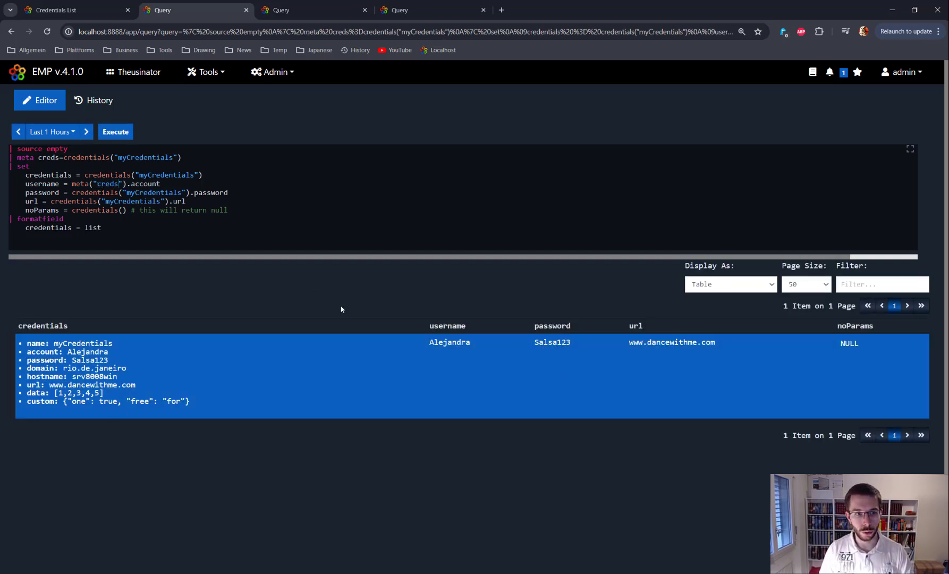
- Change the password assignment to credentials.password, referencing the credentials field set above it, and execute the query
double_click(46, 174)
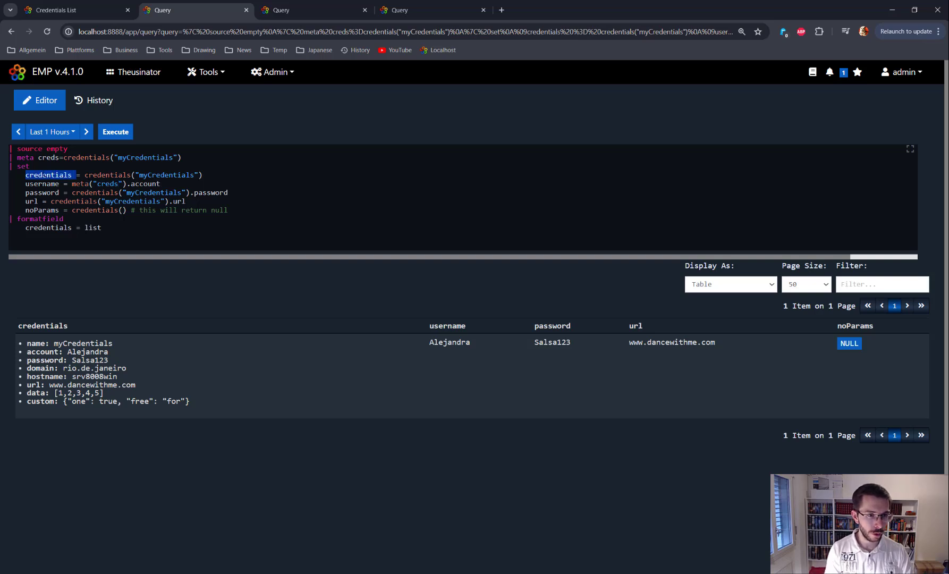
key(ctrl+Return)
drag(189, 192, 72, 193)
key(ctrl+v)
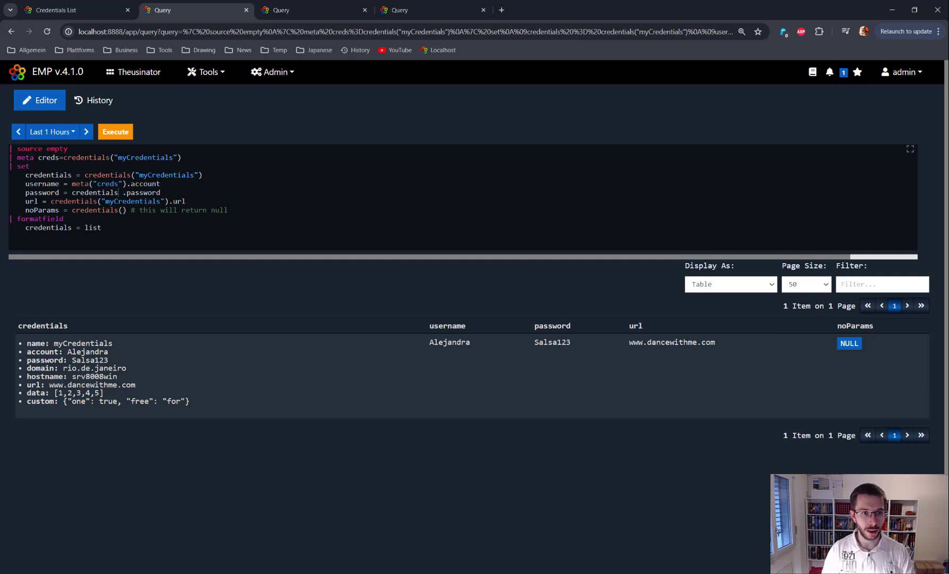
key(Delete)
key(ctrl+Return)
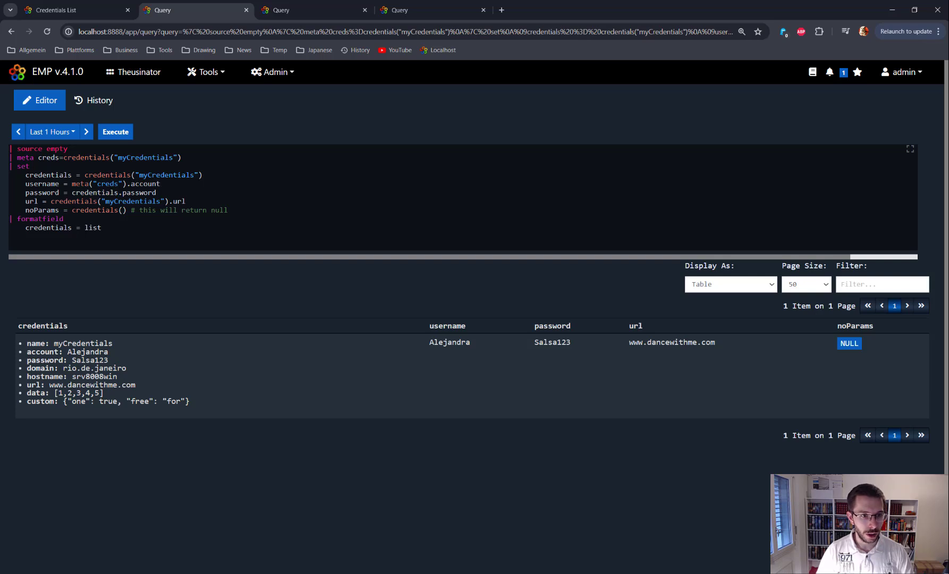
- Examine the noParams assignment that calls credentials() without a name, its result column, and the formatfield command
drag(72, 210, 127, 209)
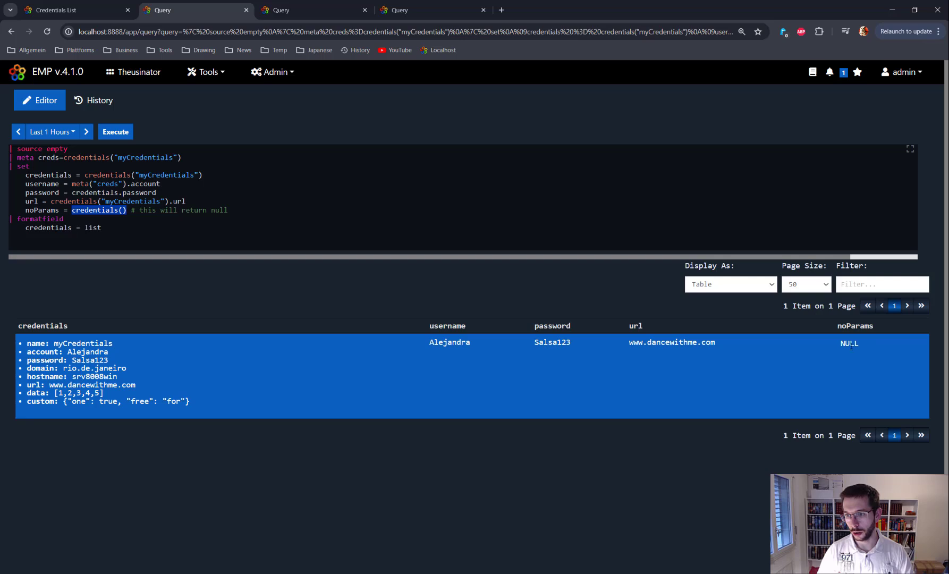
double_click(849, 340)
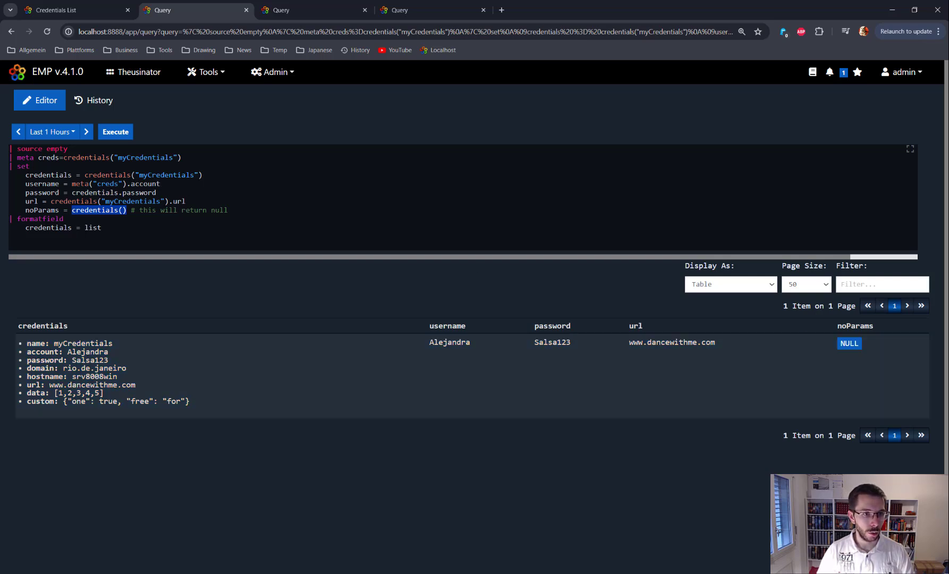
drag(110, 230, 60, 209)
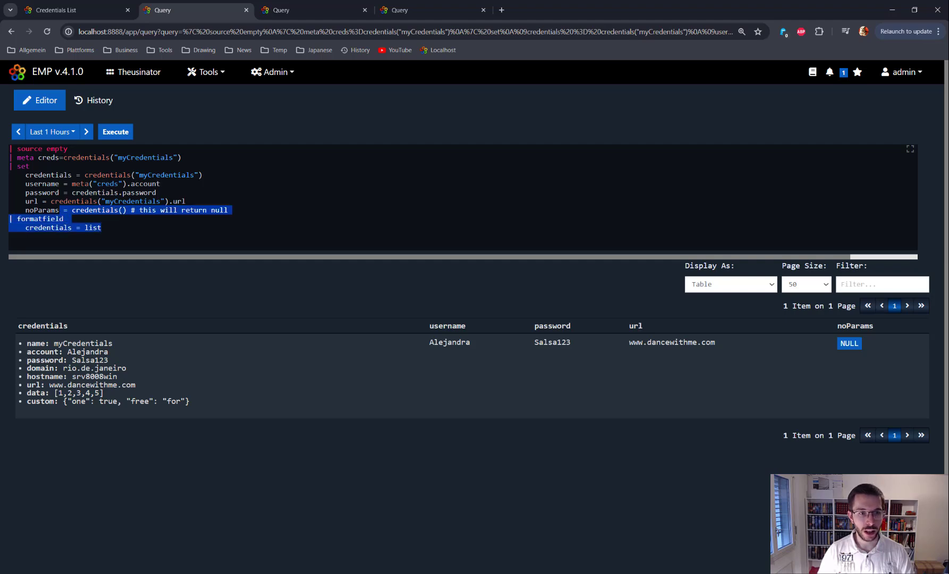
- Switch to the second query and examine the source web command with its method and URL parameters
click(311, 10)
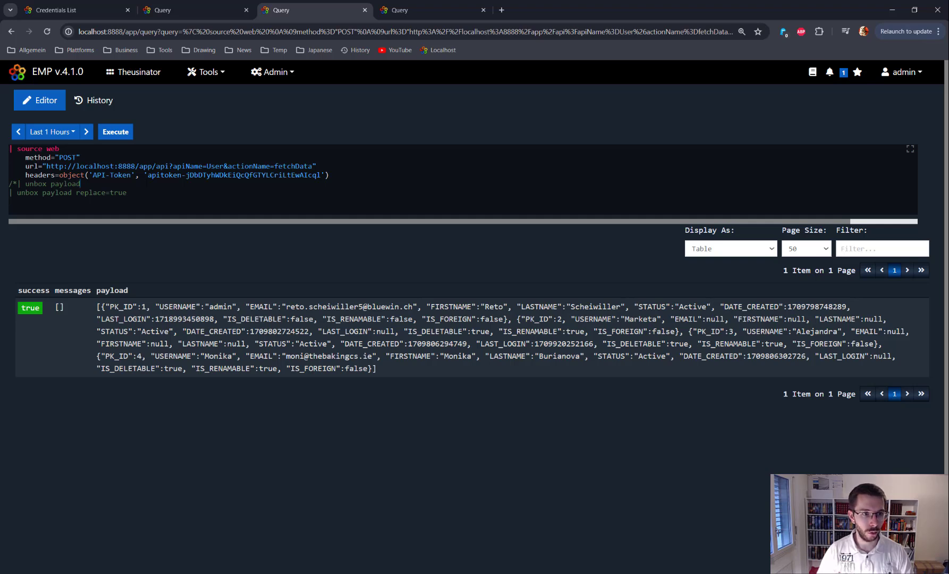
drag(18, 150, 64, 149)
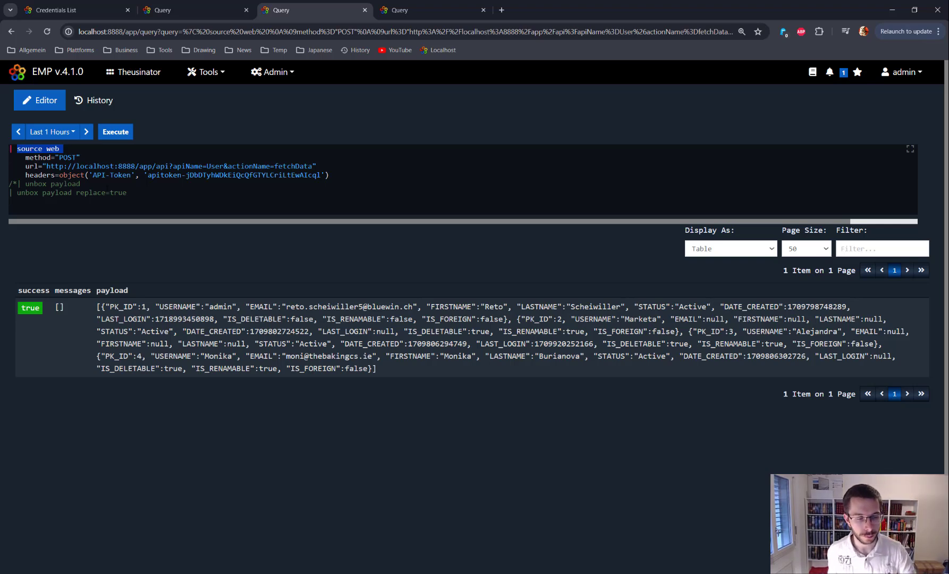
key(shift+Down)
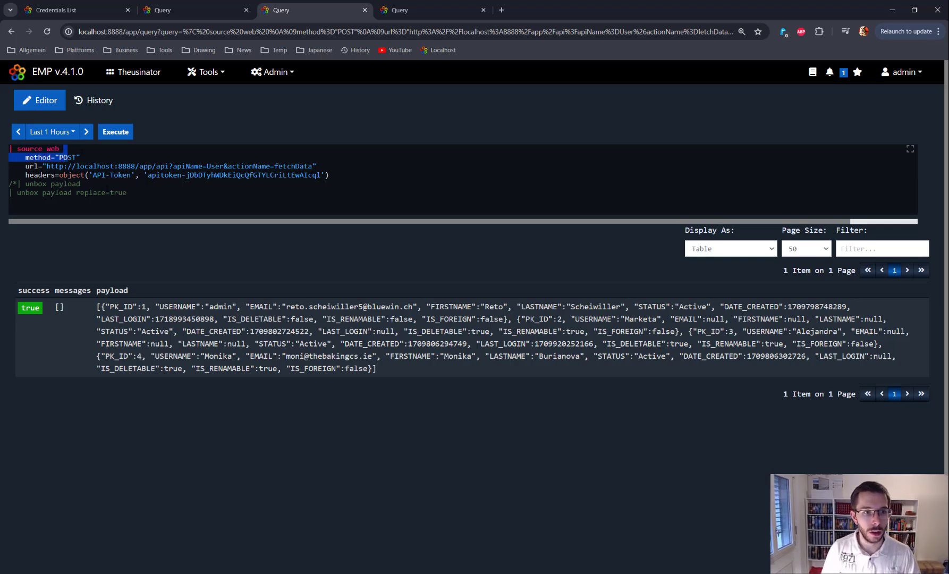
click(84, 158)
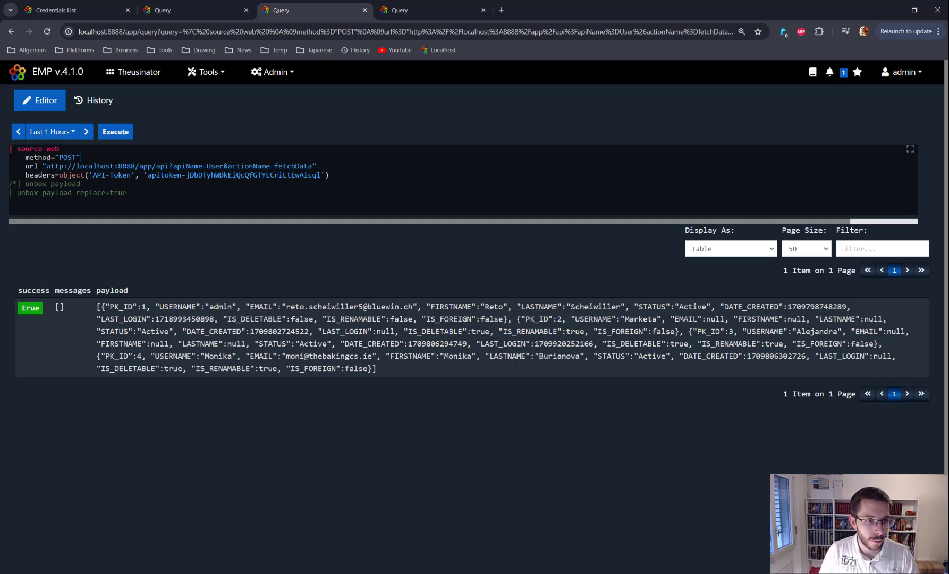
drag(46, 166, 266, 166)
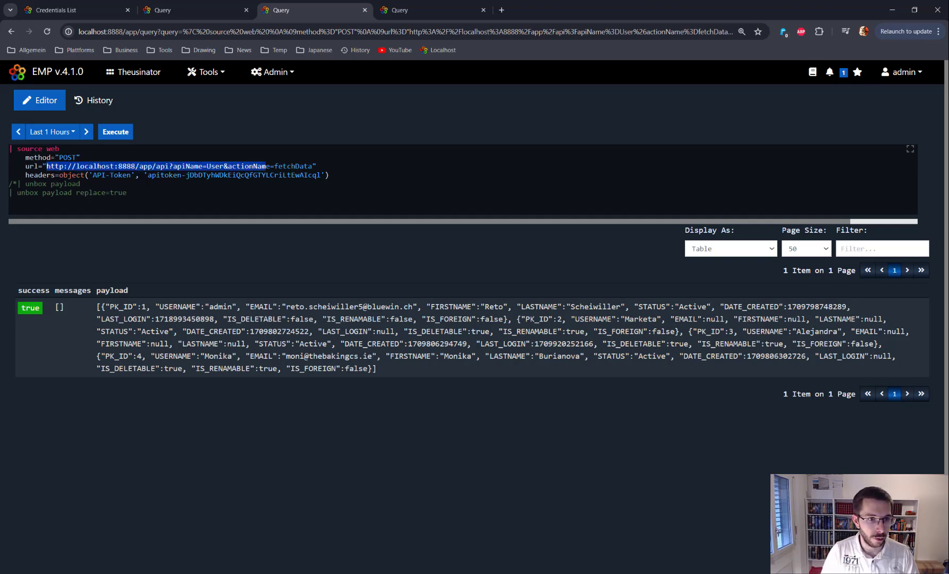
- Set the web source's request method to GET and execute the query
double_click(68, 158)
text(GET)
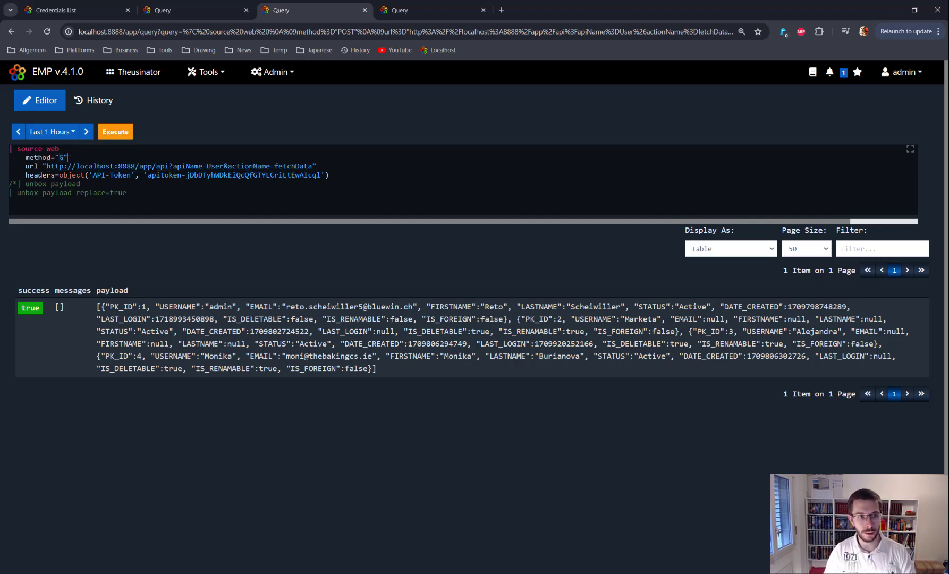
key(ctrl+Return)
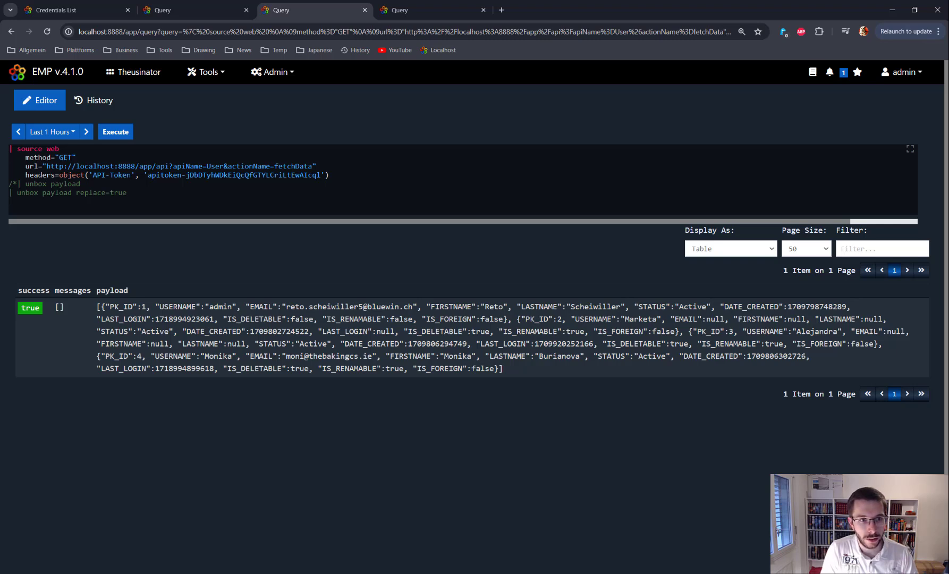
- Compare the hard-coded API token in the headers with the credentials('myAccessToken').password call in the third query
drag(148, 175, 321, 174)
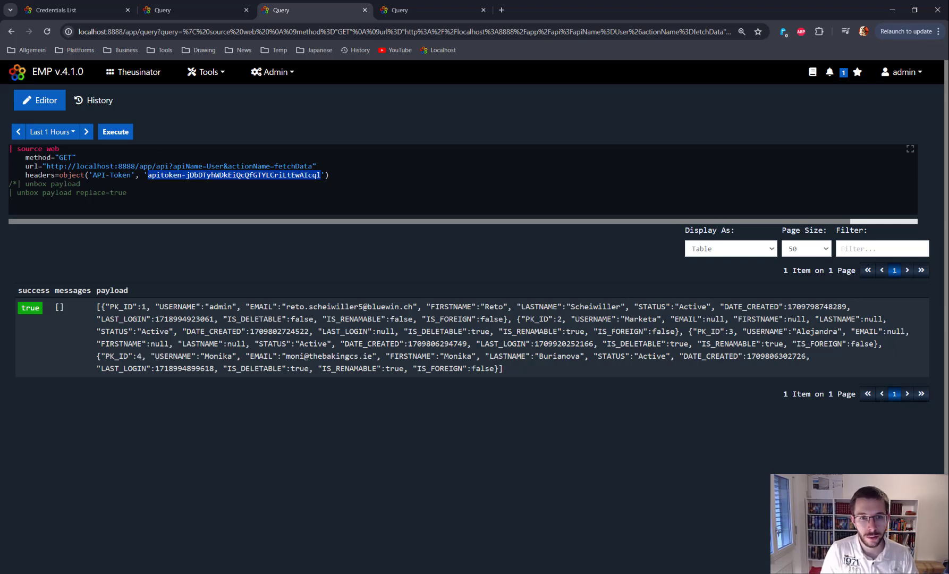
drag(323, 175, 147, 175)
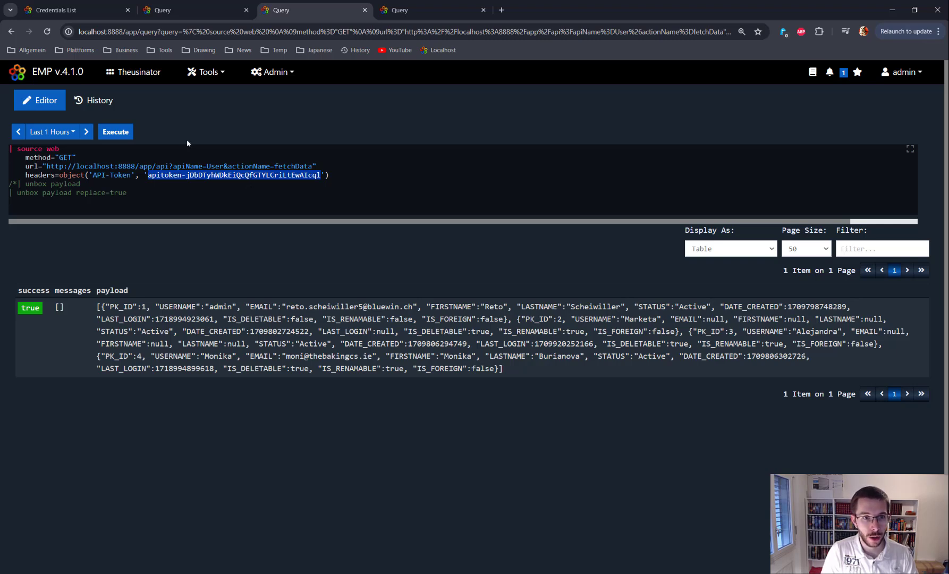
click(380, 12)
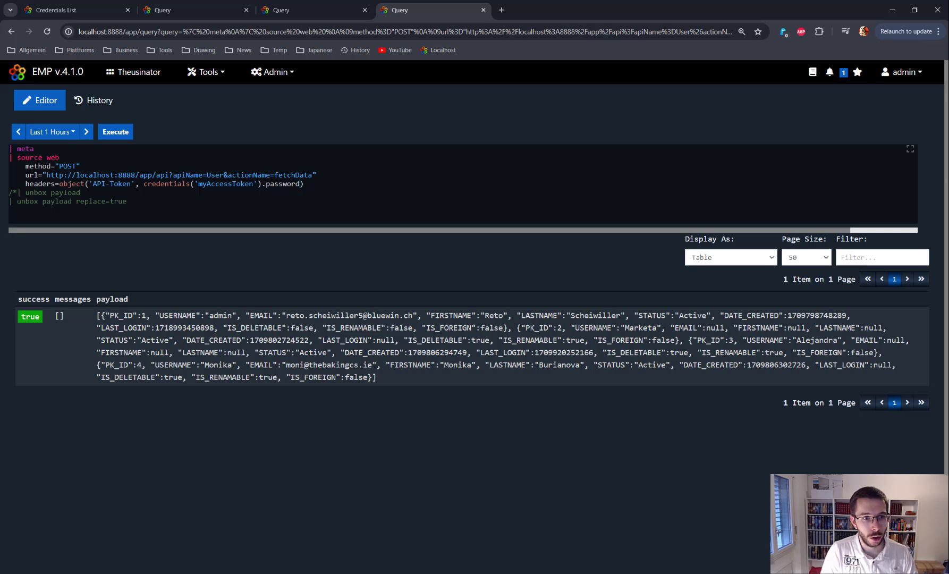
drag(143, 184, 301, 184)
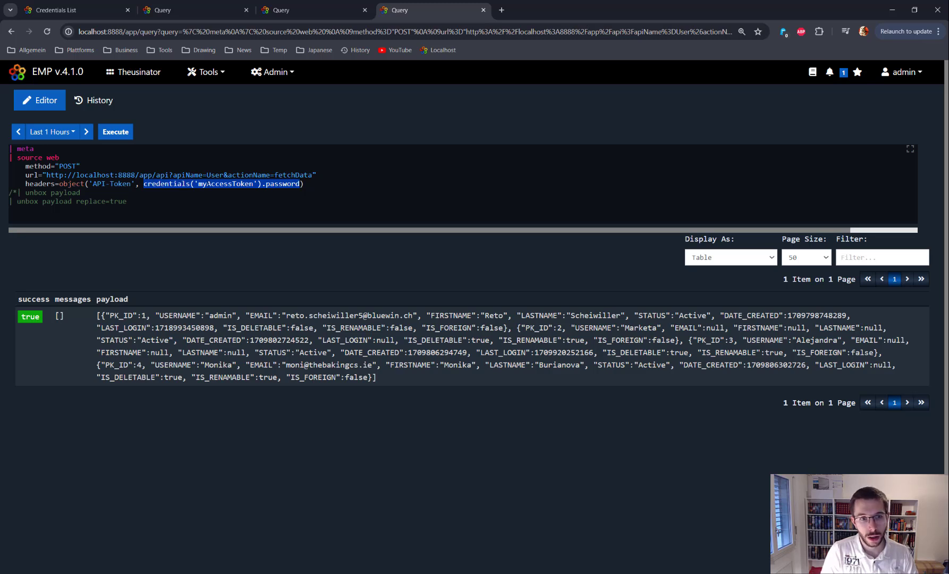
- Execute the third query and review the stored-credentials call in its API-Token header
key(End)
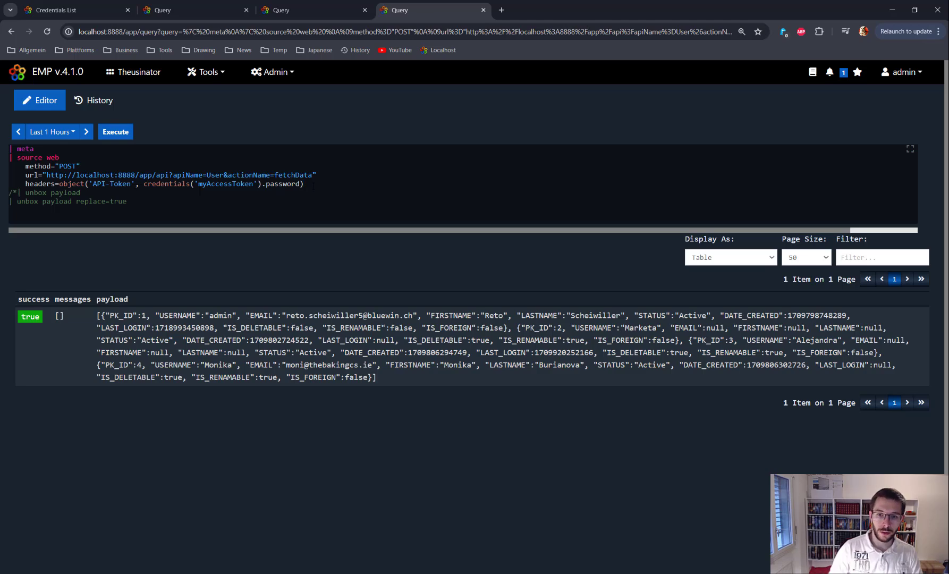
key(ctrl+Return)
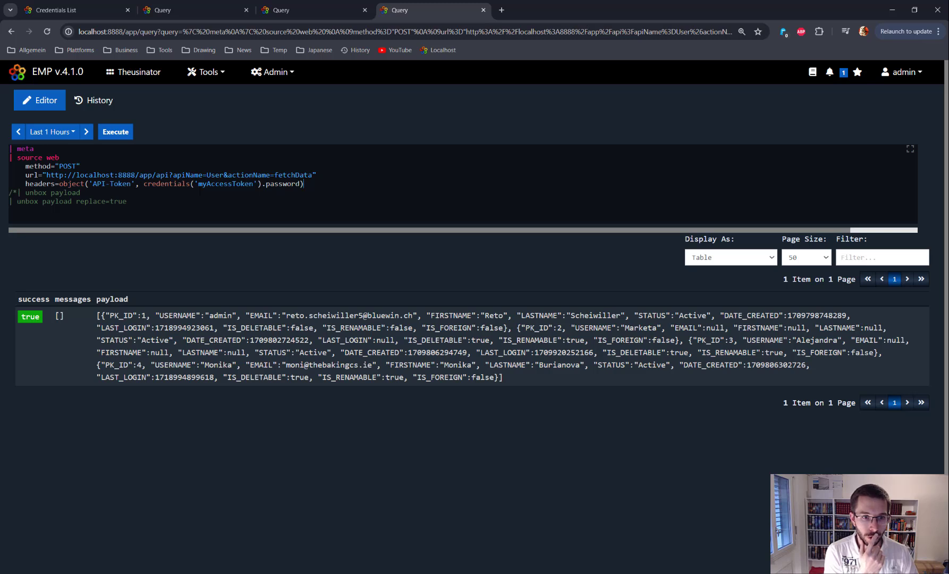
drag(301, 183, 144, 183)
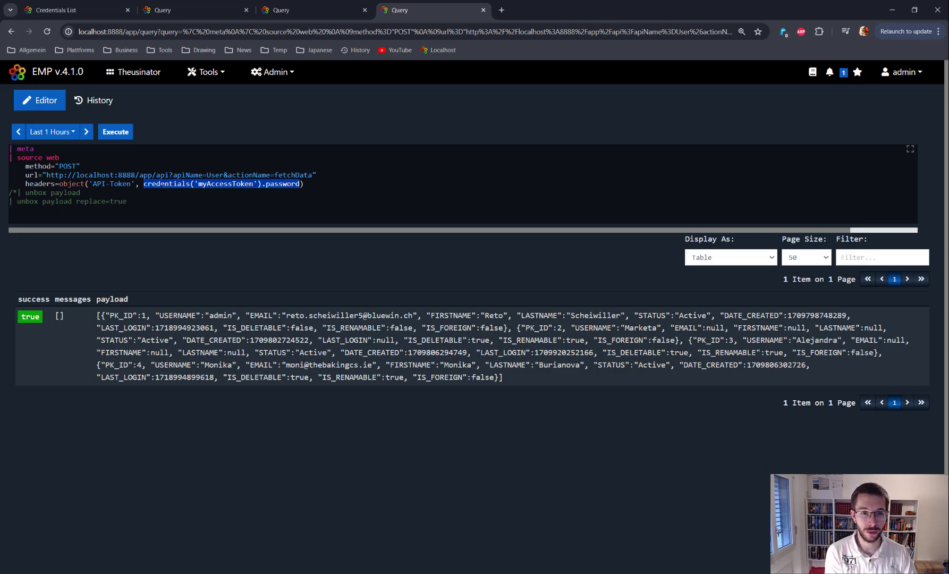
- Examine the .password accessor on the credentials('myAccessToken') call in the API-Token header
click(296, 183)
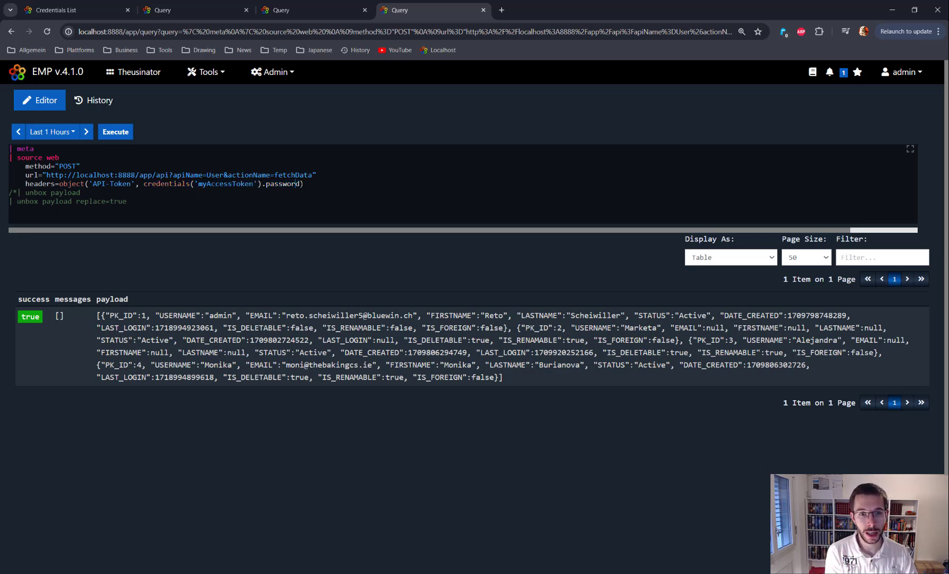
drag(302, 183, 262, 183)
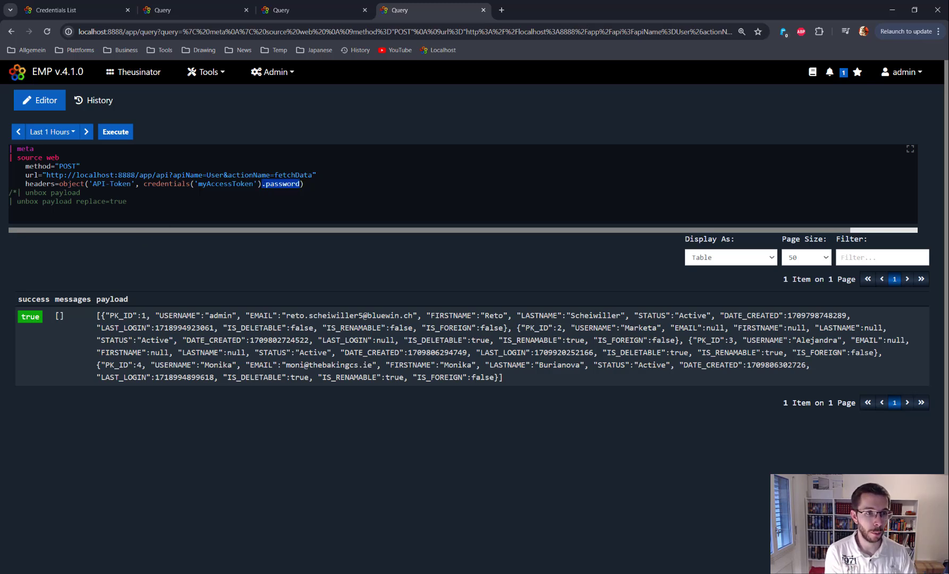
- Copy the entire source web query from the admin session into the query editor of the other user's incognito session
mouse_move(1, 240)
click(56, 293)
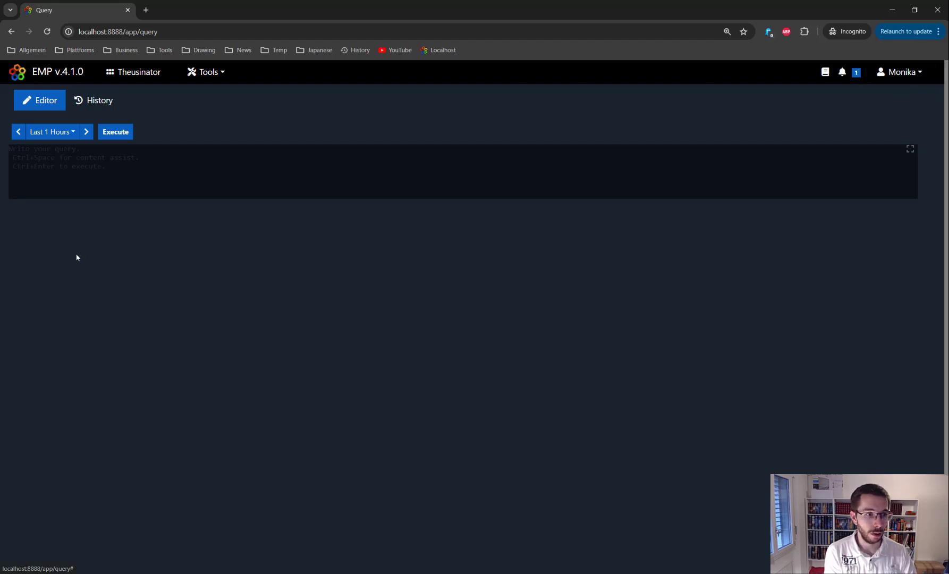
click(30, 234)
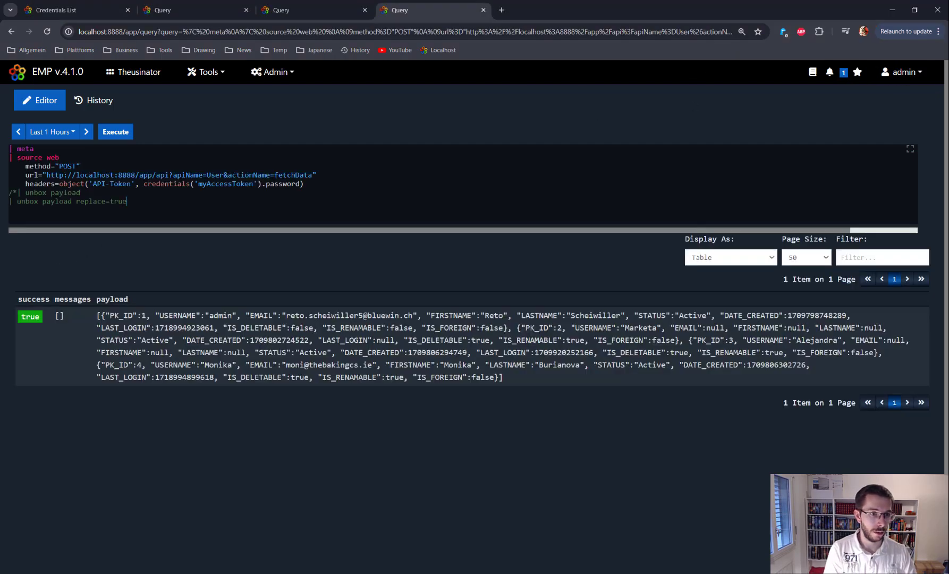
drag(127, 200, 1, 146)
key(ctrl+c)
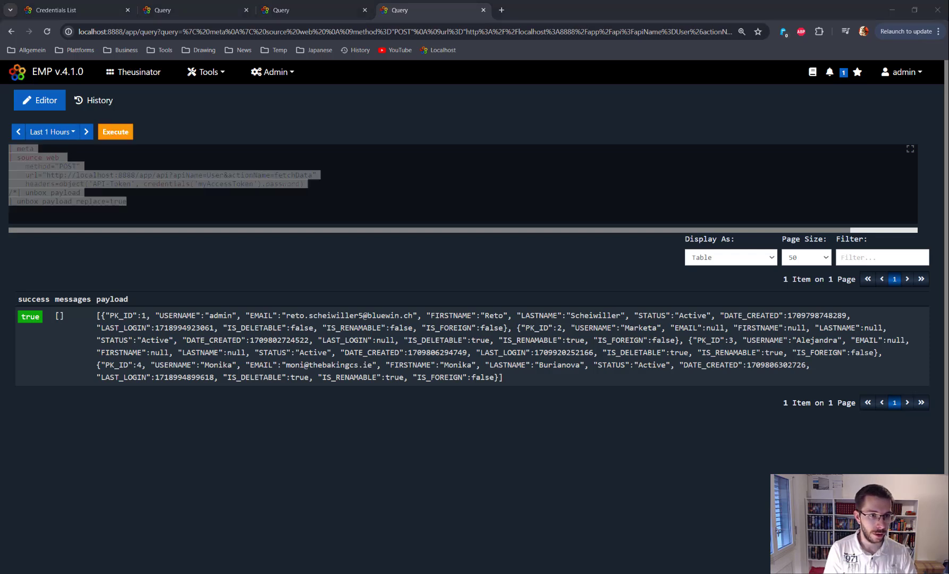
click(30, 233)
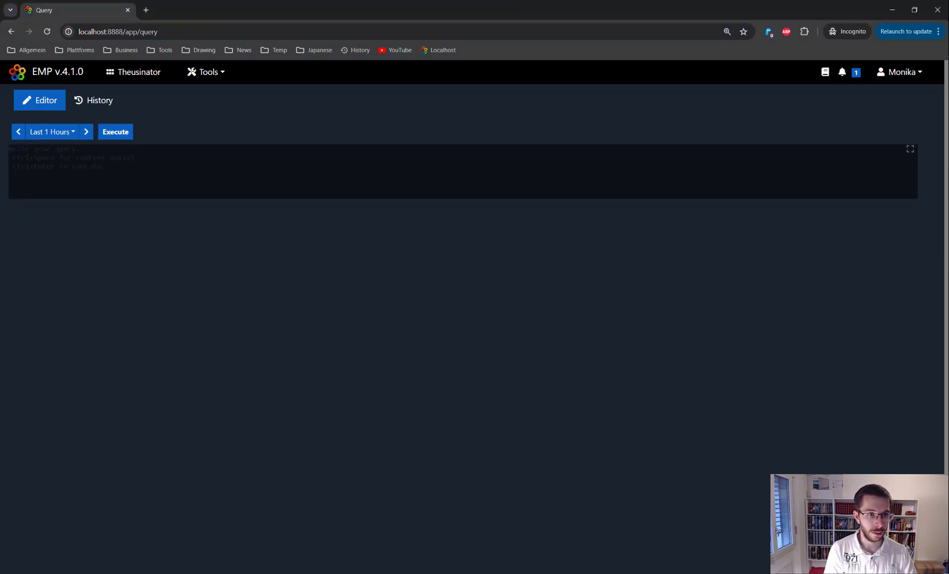
click(920, 72)
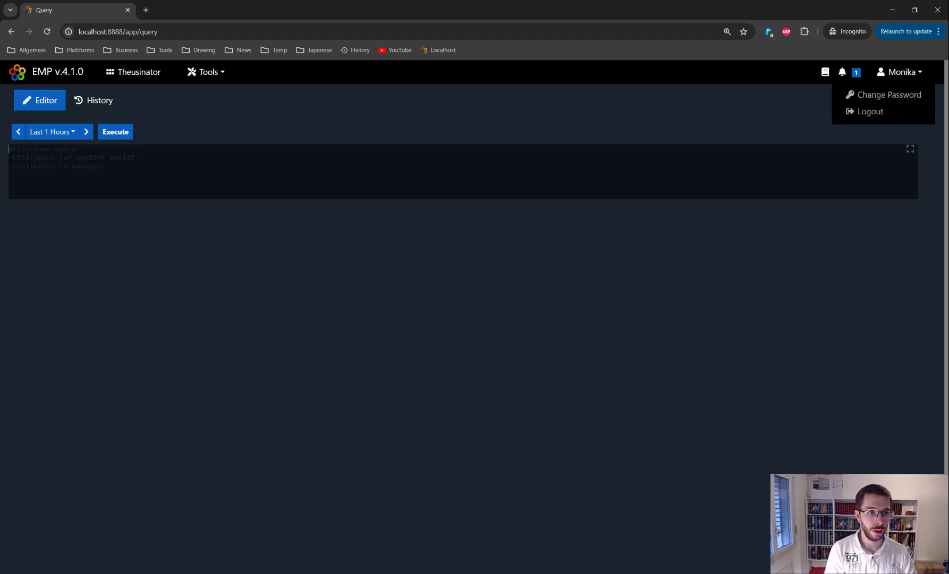
key(ctrl+v)
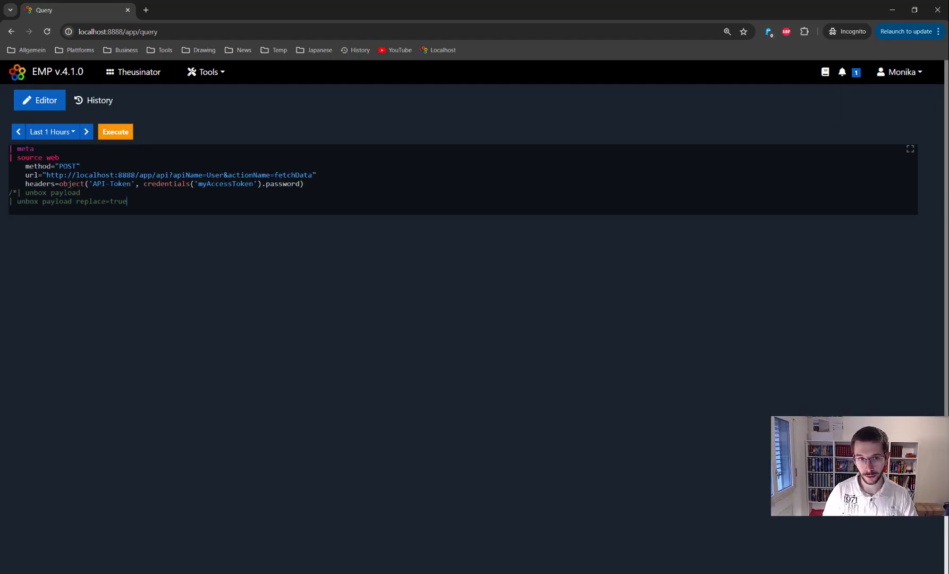
- Execute the pasted query as the non-admin user and review the response to the credentials('myAccessToken').password call
key(ctrl+Return)
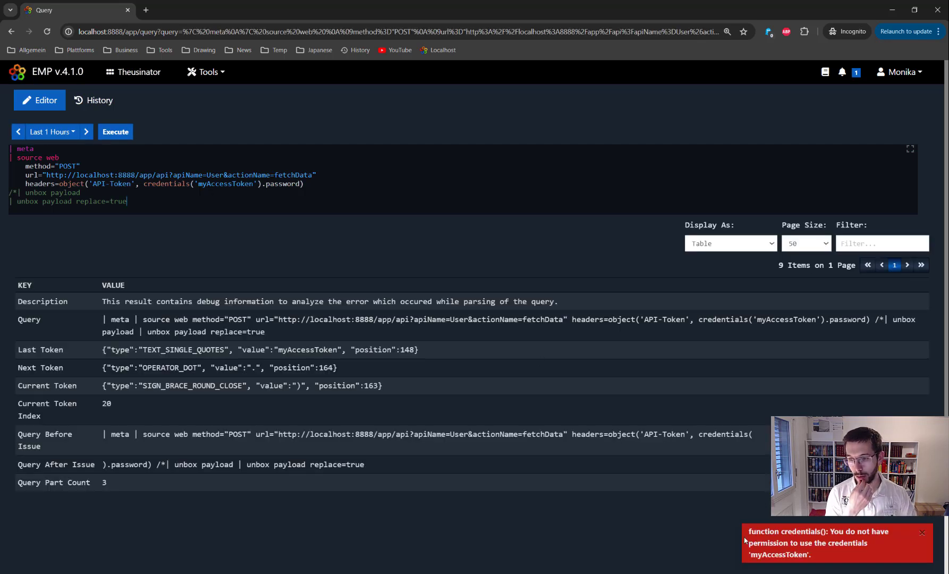
drag(749, 531, 812, 556)
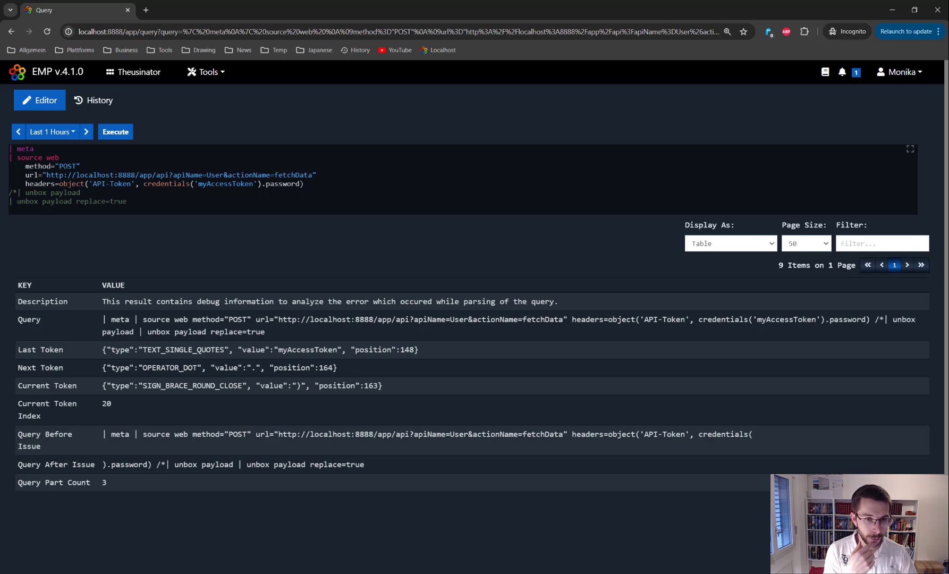
drag(301, 183, 144, 183)
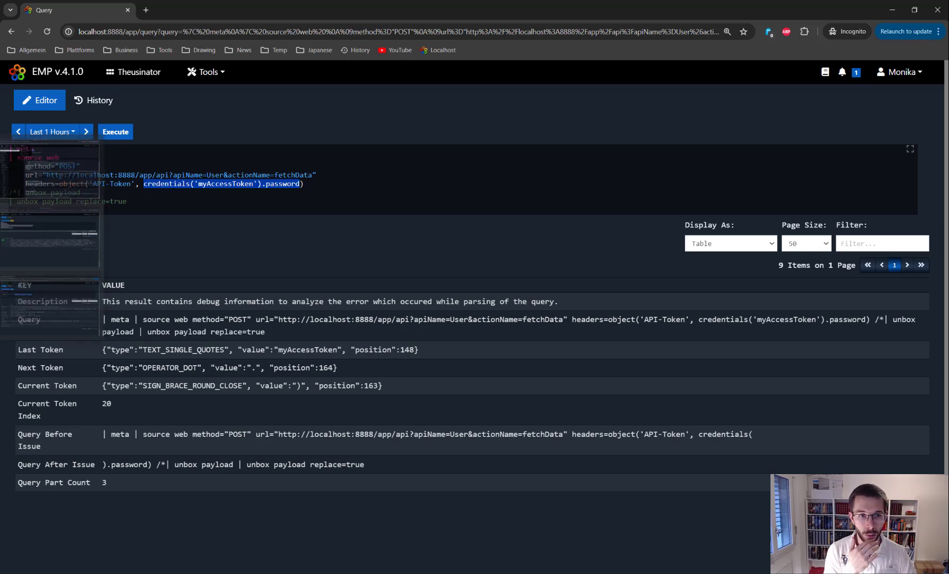
- Return to the admin session and examine the source web command and the user records in its payload column
click(51, 242)
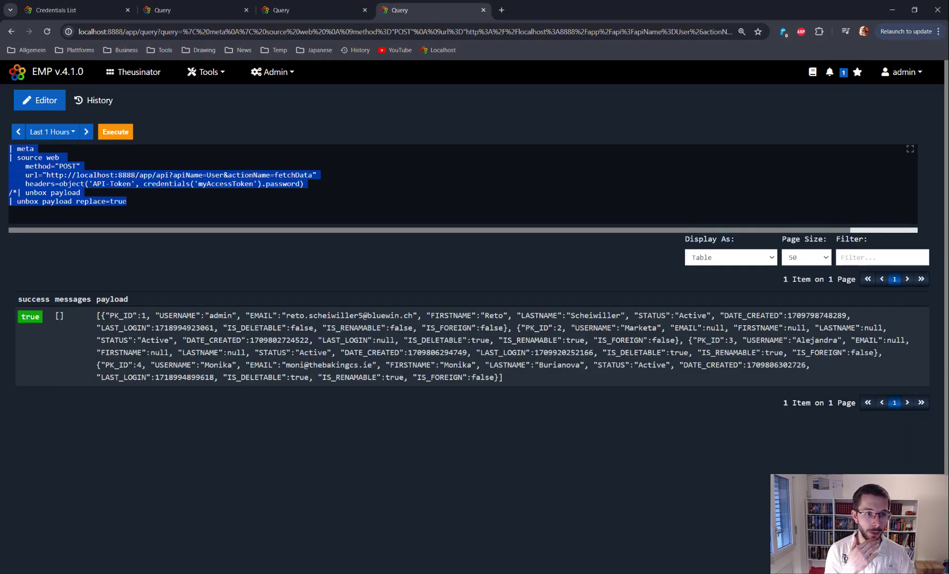
click(301, 176)
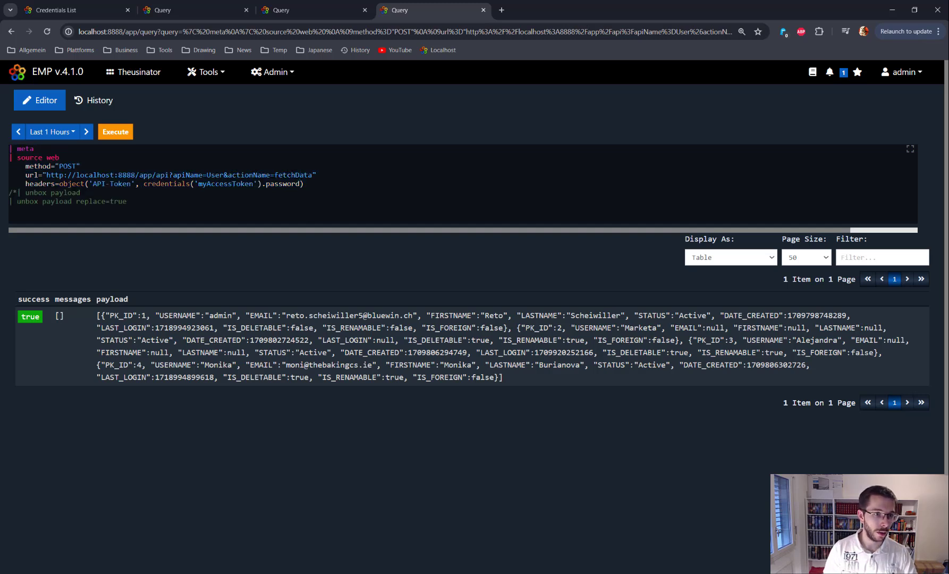
drag(17, 158, 60, 158)
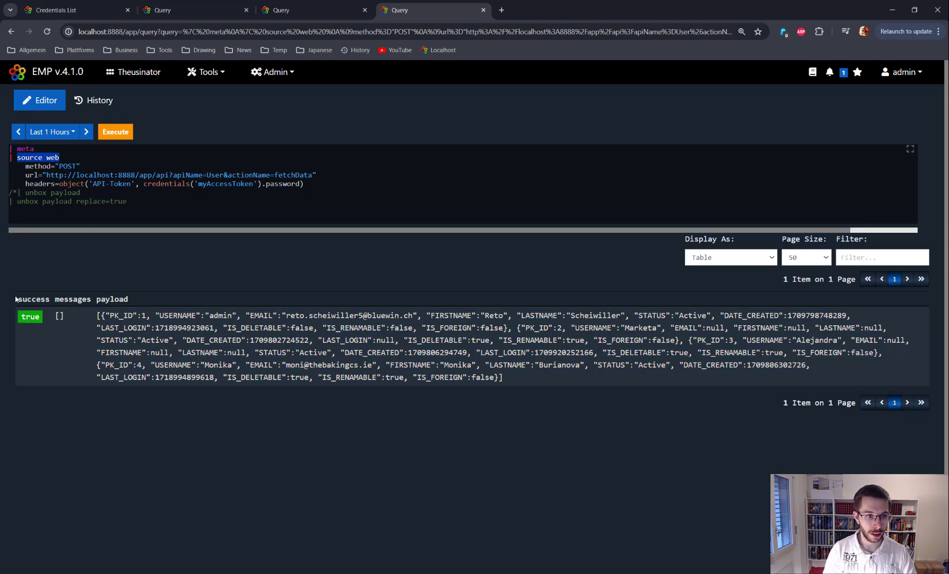
drag(97, 315, 521, 385)
click(509, 378)
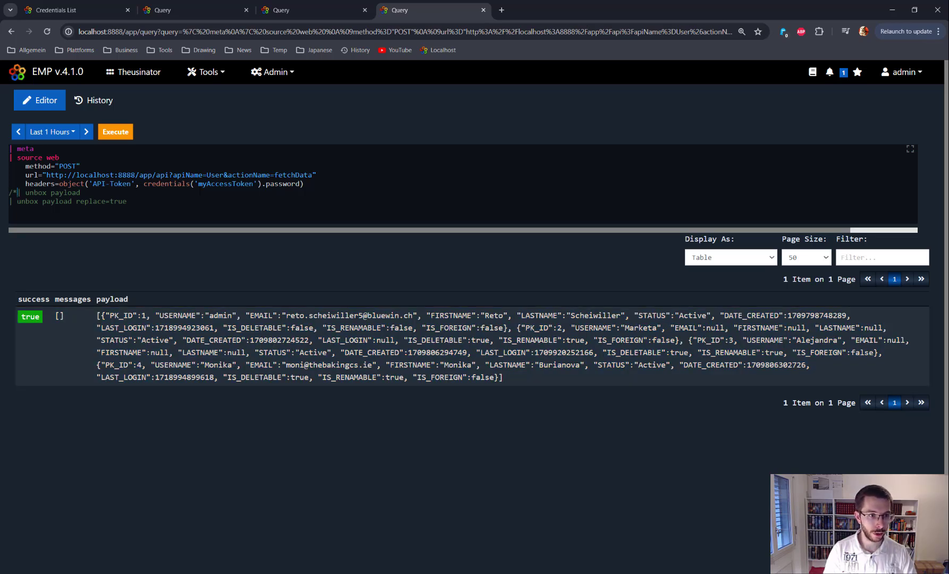
- Uncomment both unbox payload commands and execute the query, examining the apiName=User parameter in the request URL
key(BackSpace)
key(BackSpace)
key(ctrl+Return)
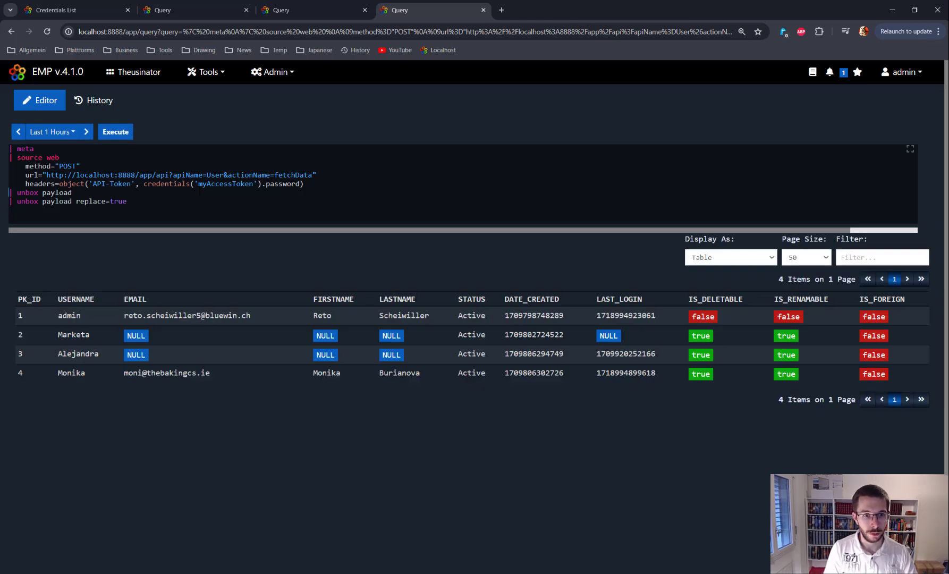
drag(224, 175, 172, 175)
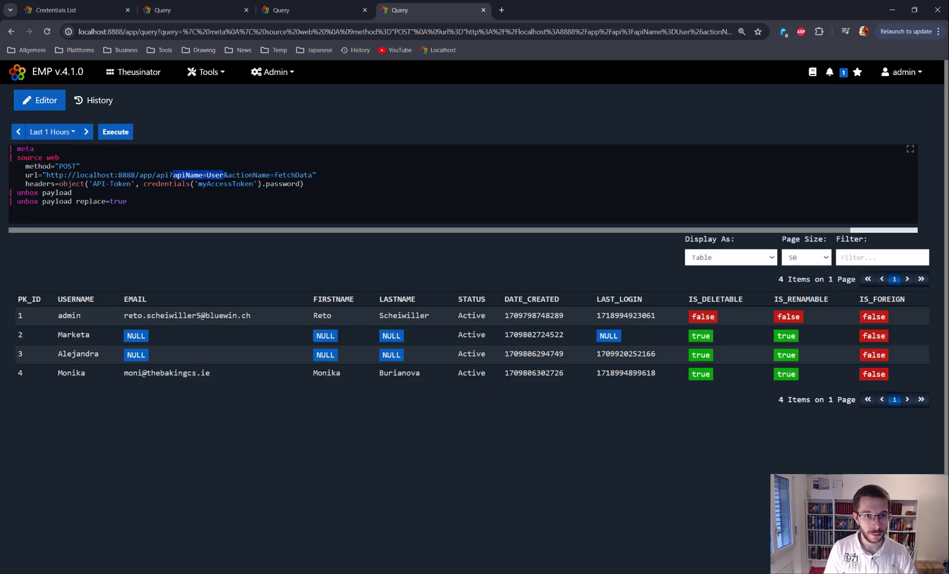